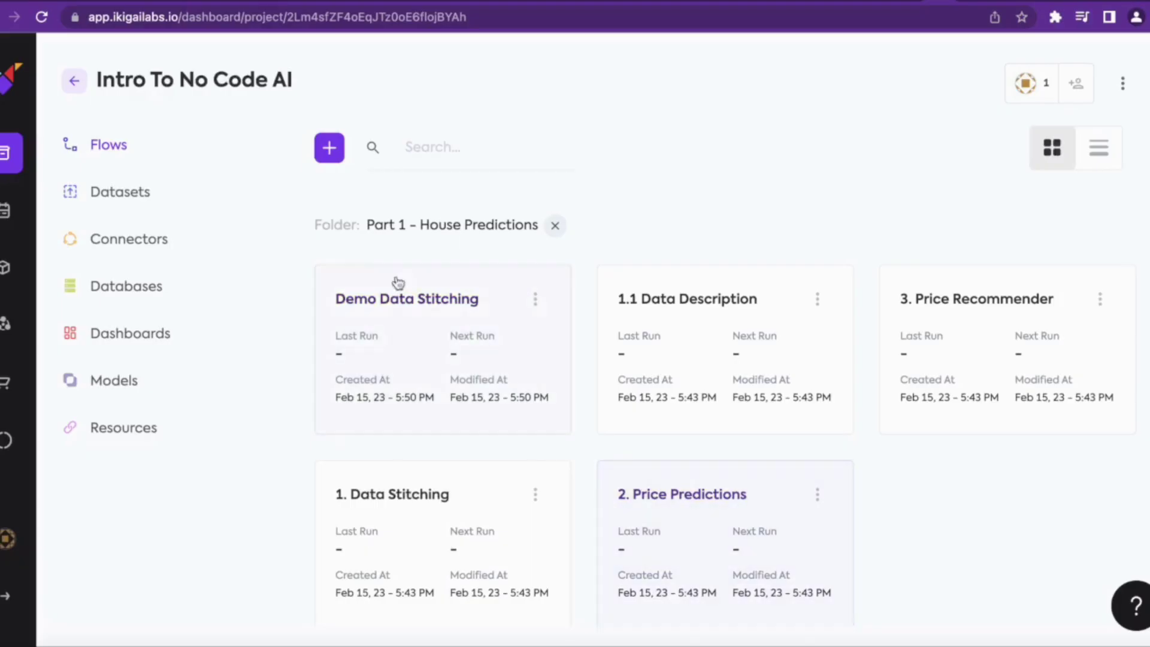
Step: Create a new flow named 'Demo Price prediction' in the Part 1 – House Predictions folder
click(330, 157)
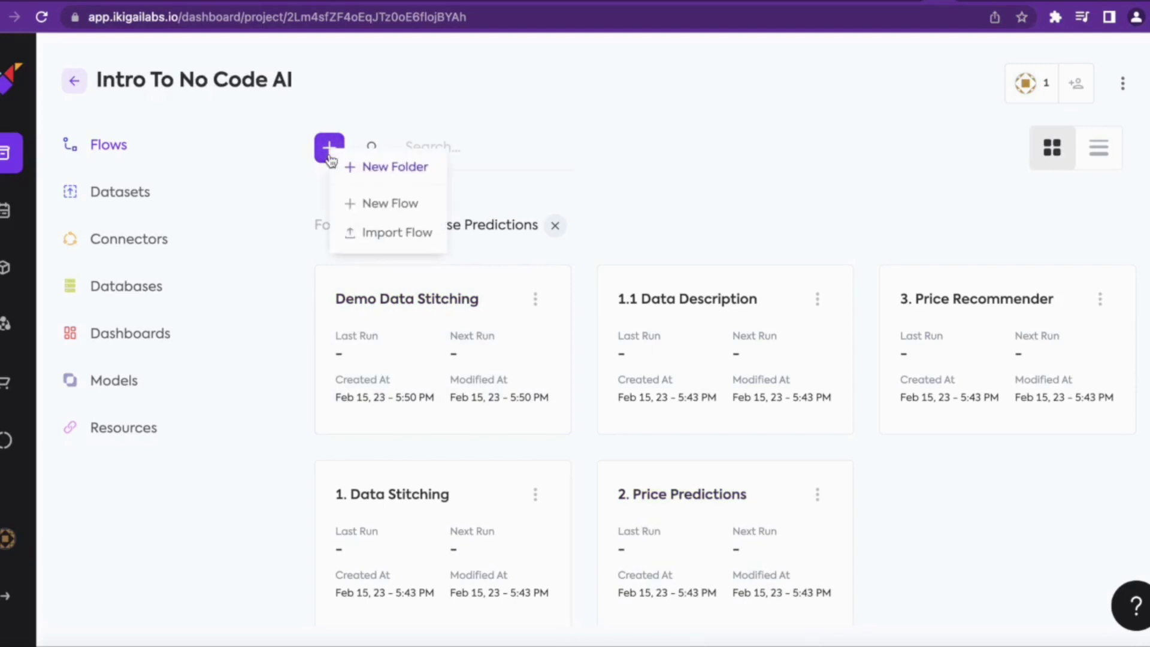
click(377, 205)
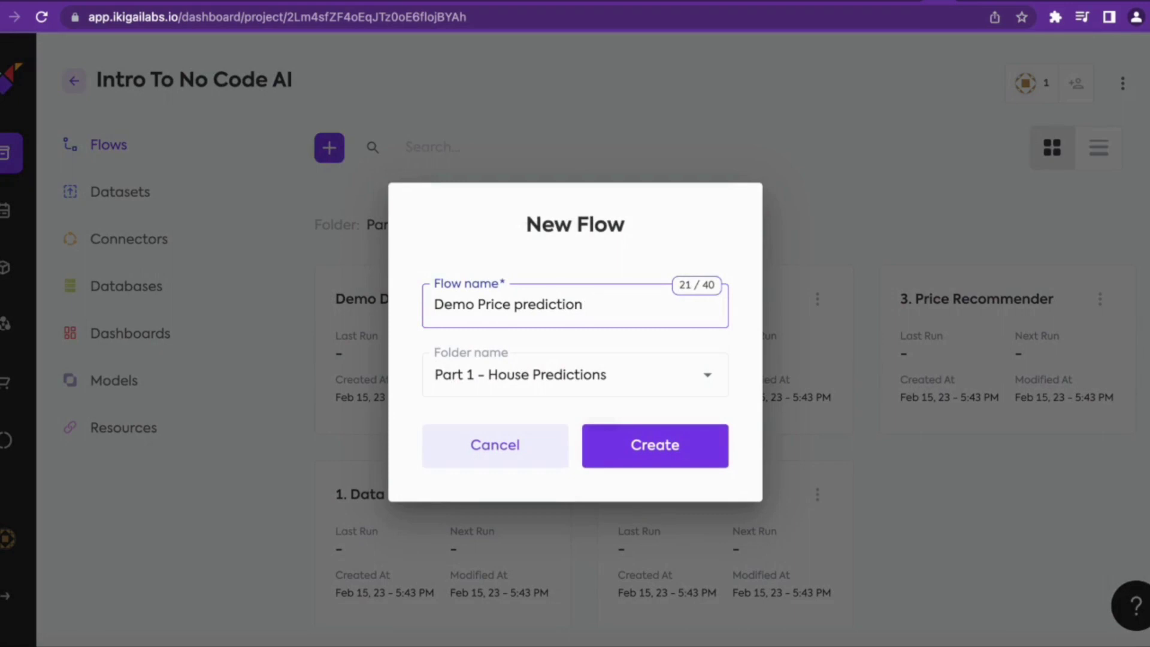
key(Return)
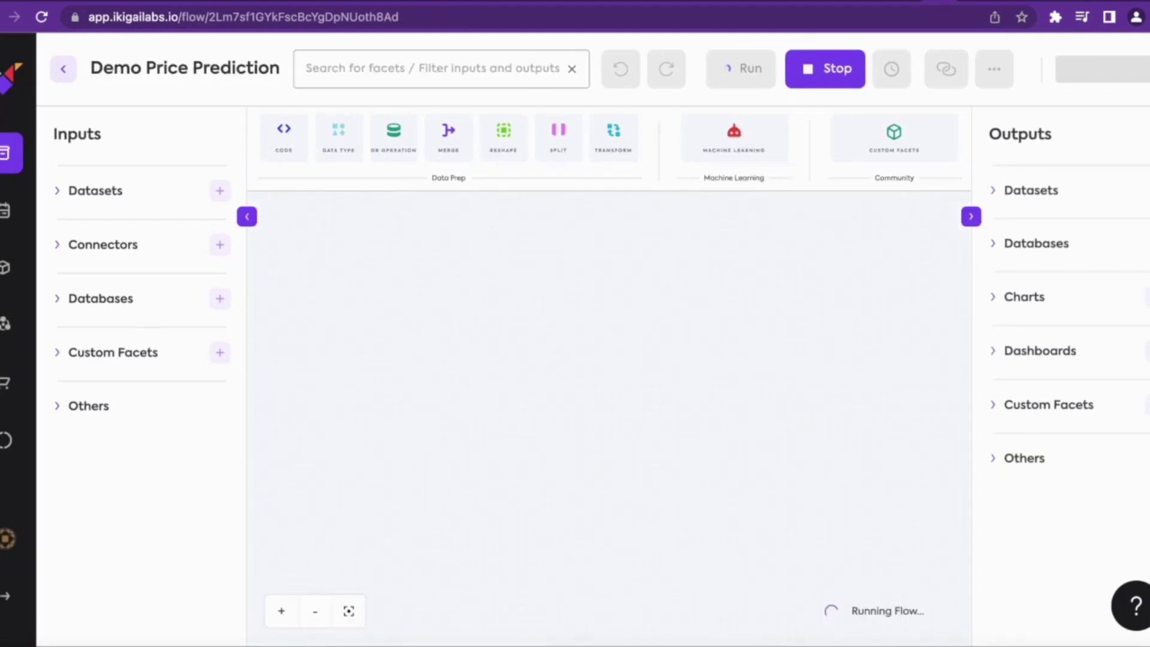
Step: Import the Stitching Demo Output dataset onto the canvas and preview its rows
click(66, 192)
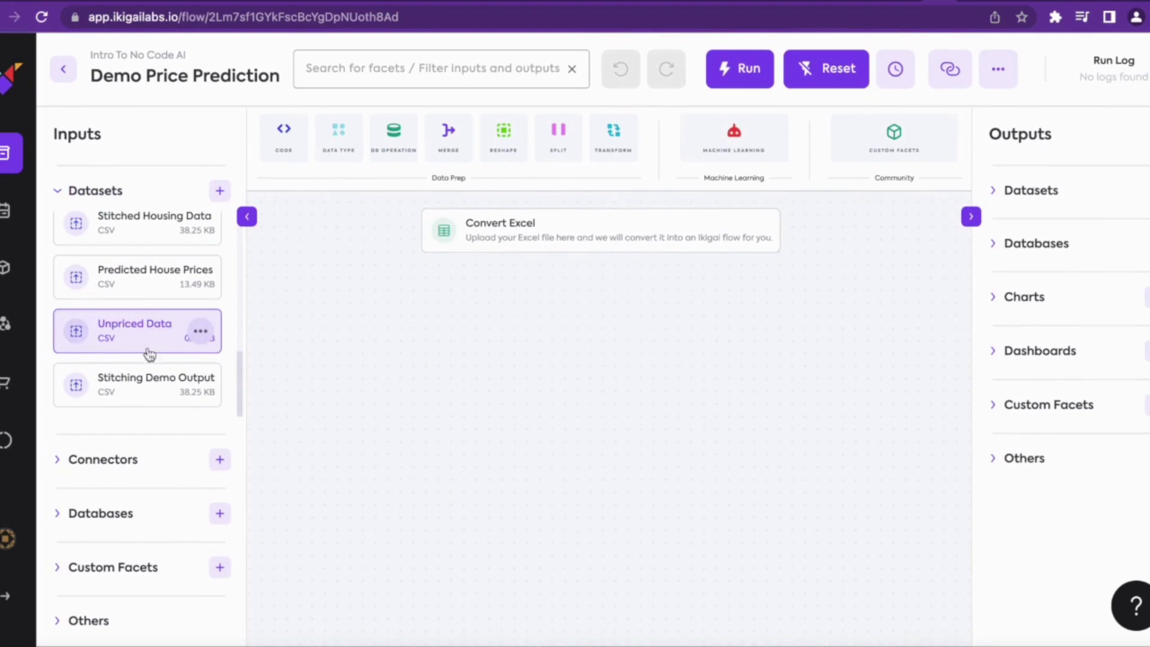
drag(139, 394, 433, 421)
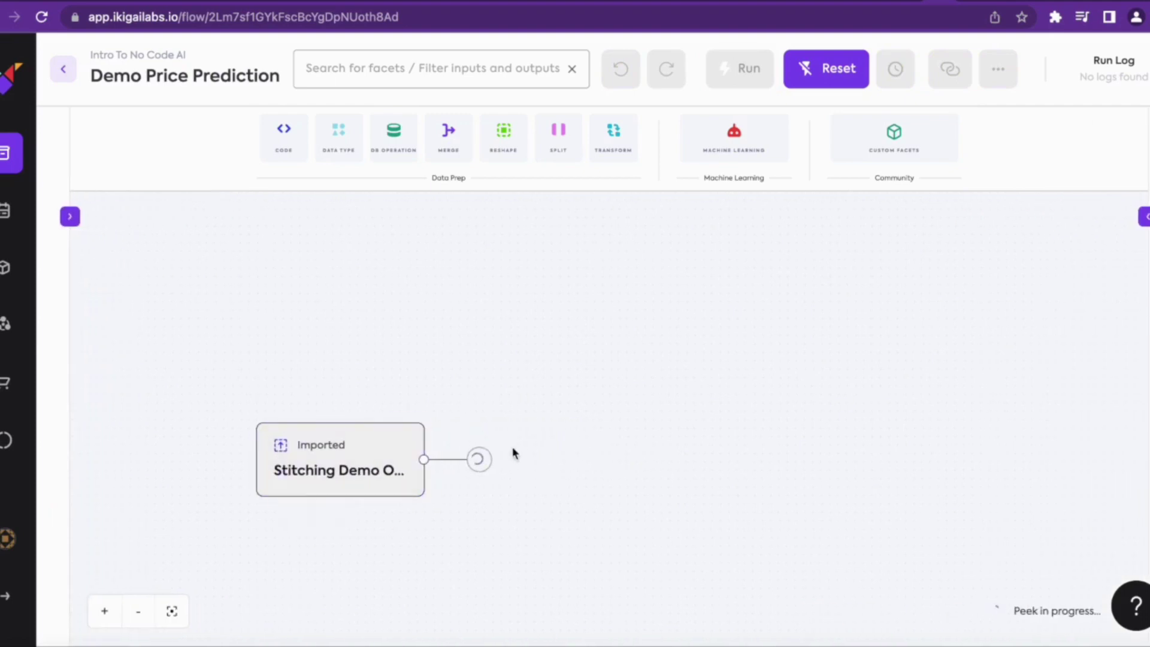
click(477, 457)
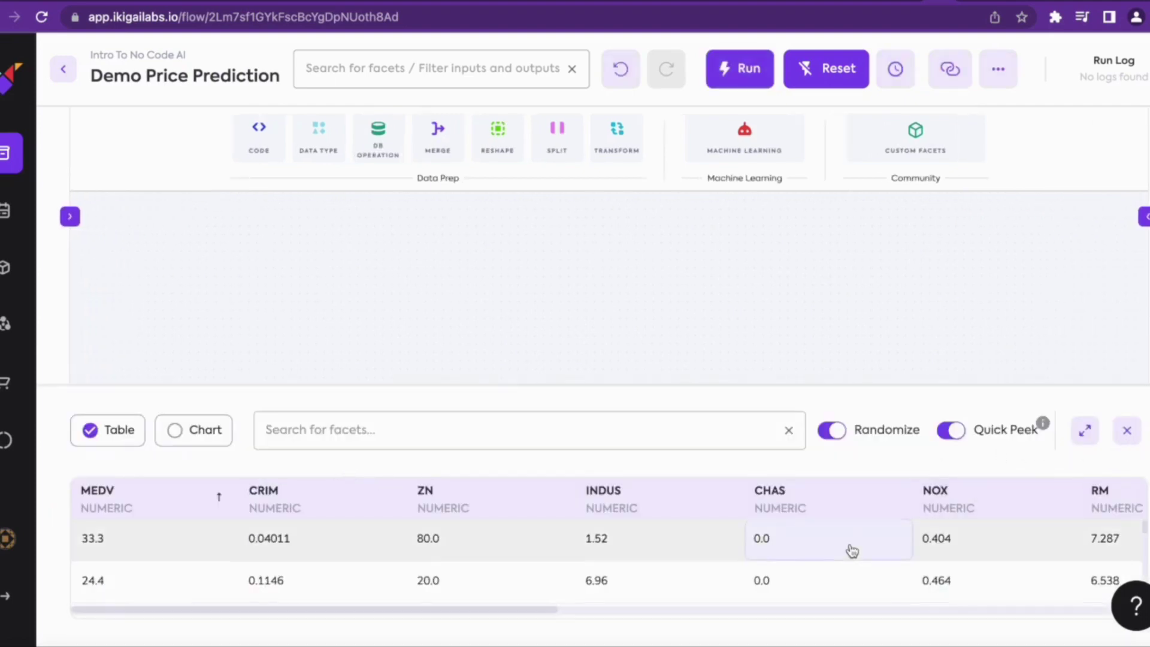
scroll(849, 549, down, 2)
click(1127, 432)
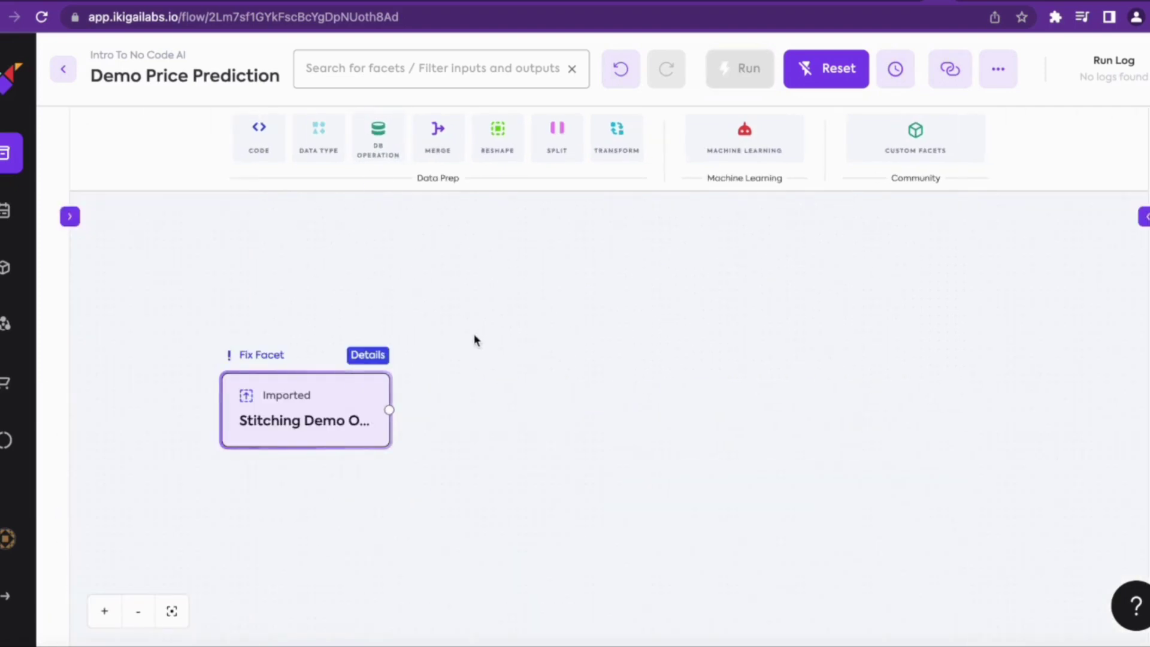
Step: Add a Select facet after the imported dataset
click(393, 70)
text(select)
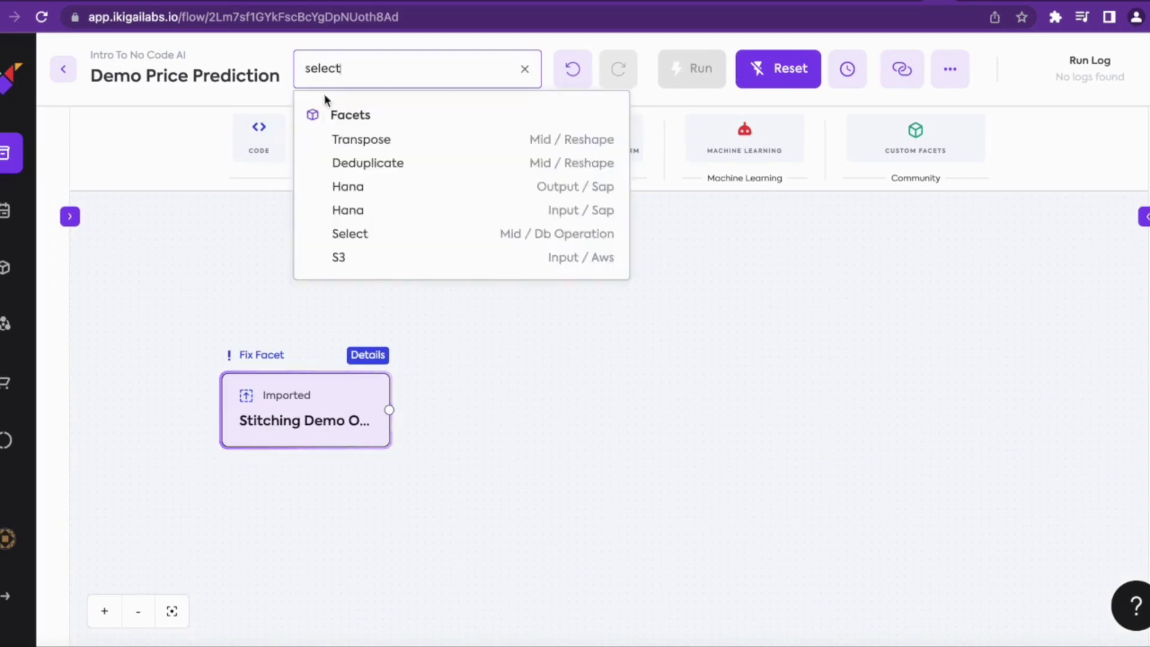
click(362, 143)
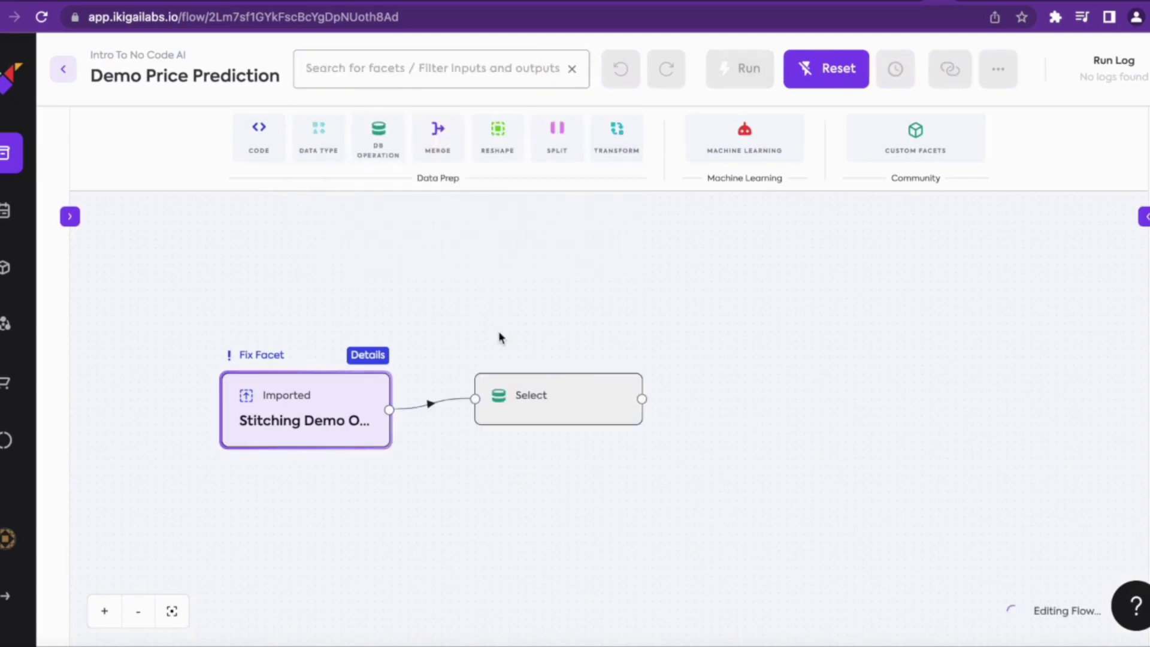
Step: Set the Select facet to keep the AGE, RM, LSTAT and MEDV columns
click(558, 444)
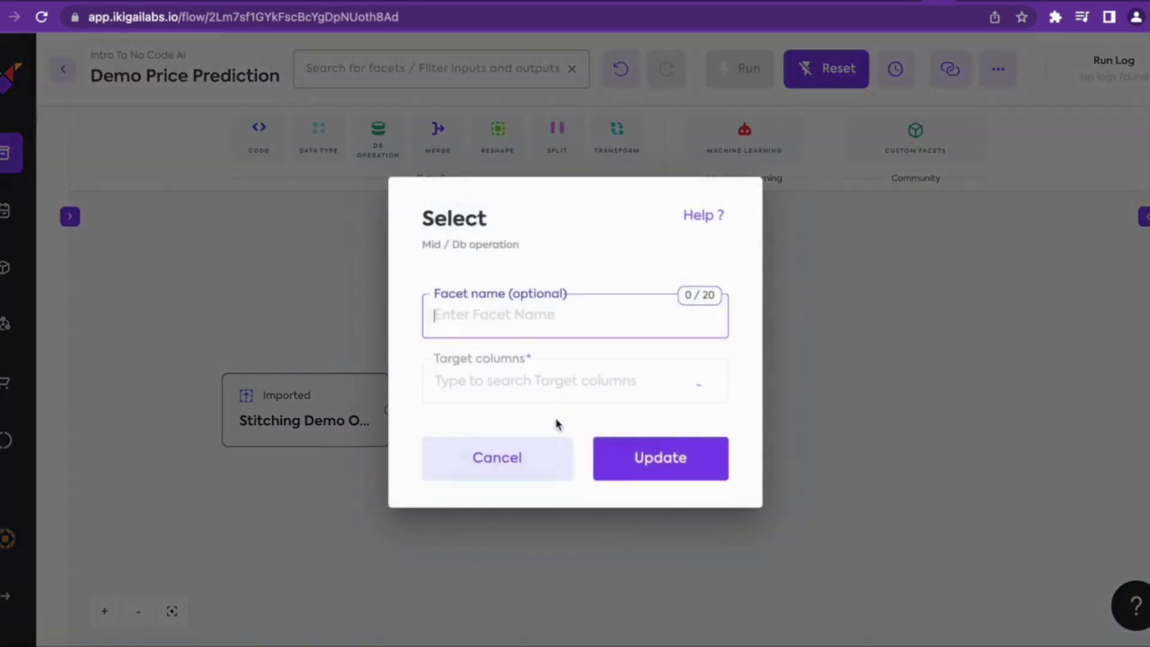
click(541, 381)
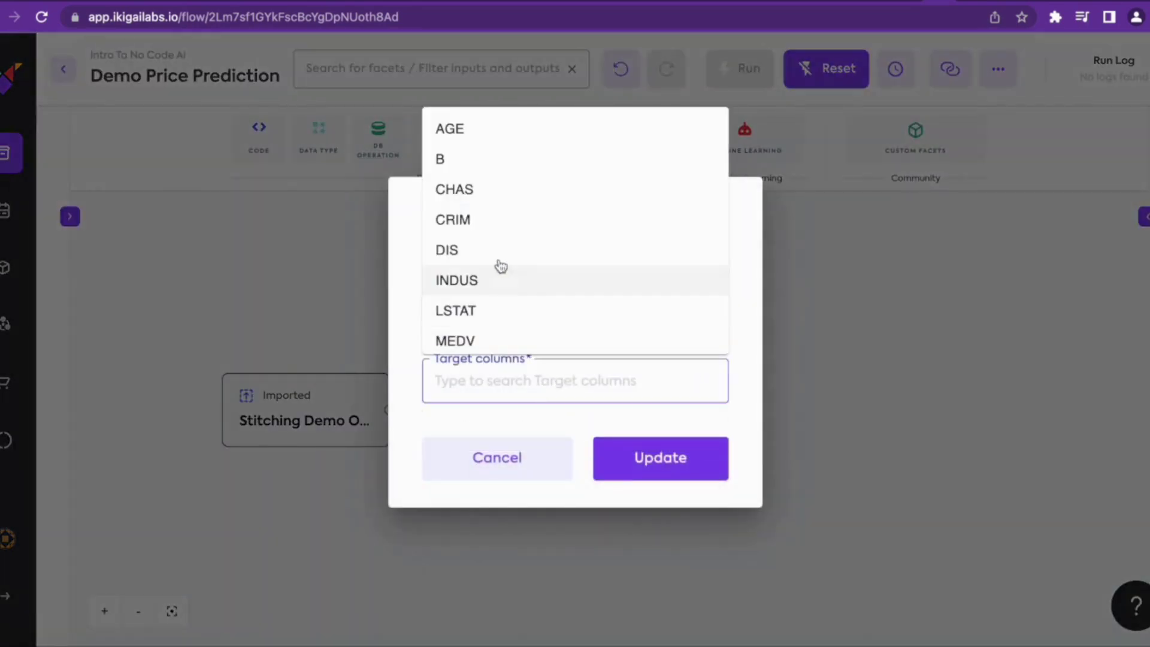
click(467, 141)
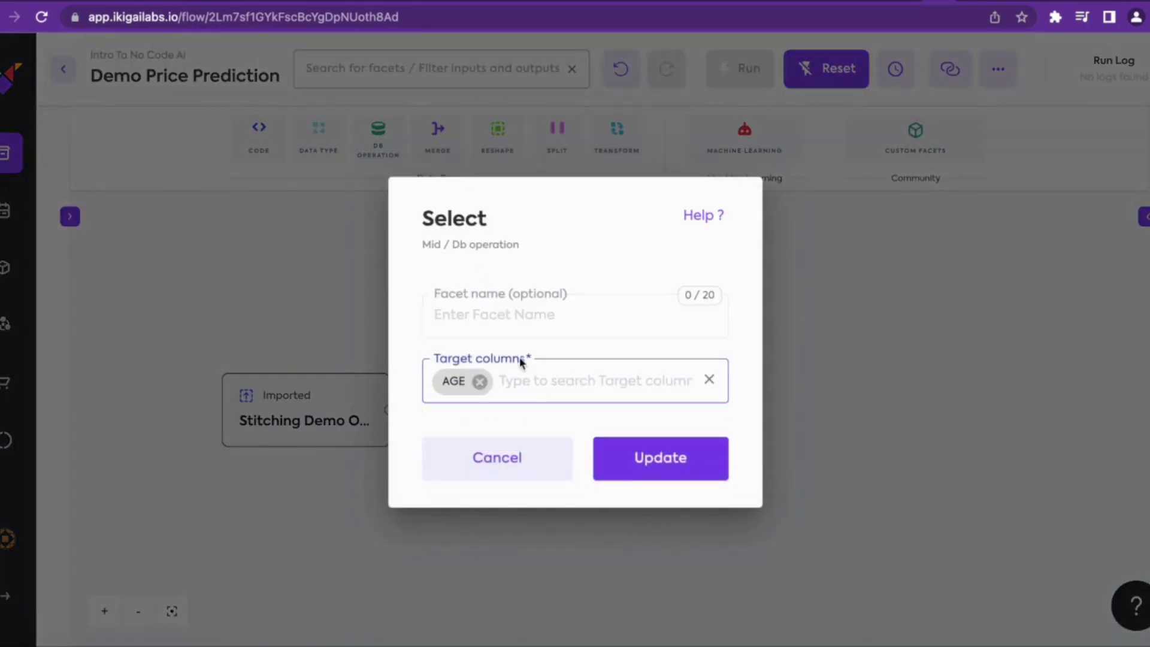
text(rm)
click(497, 429)
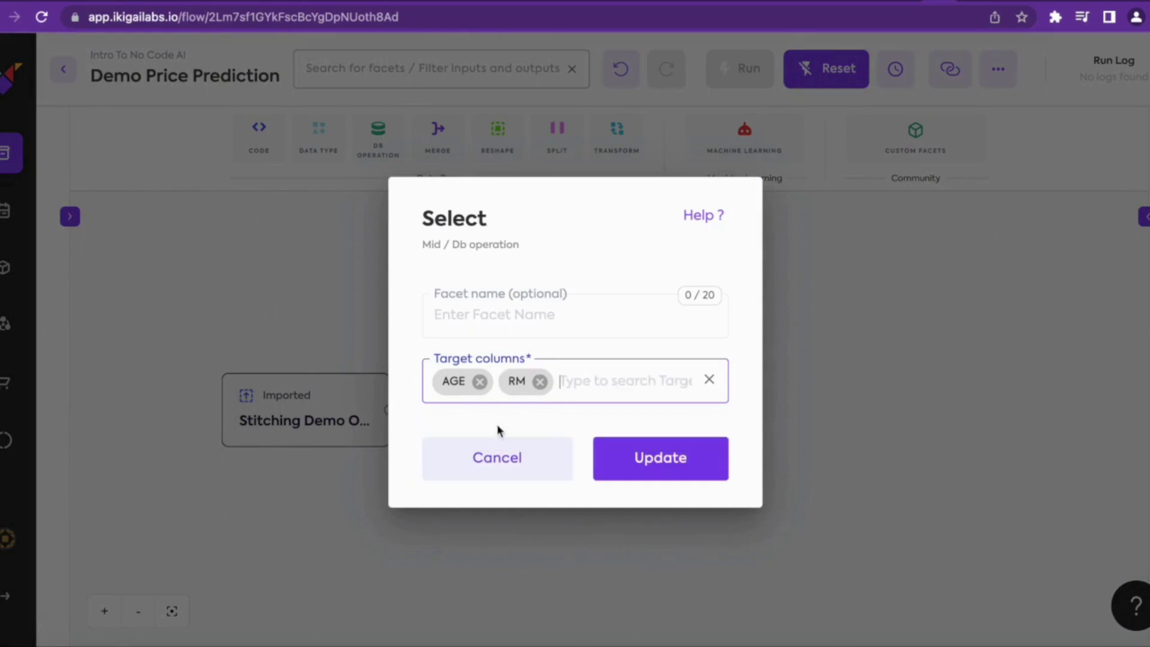
text(ls)
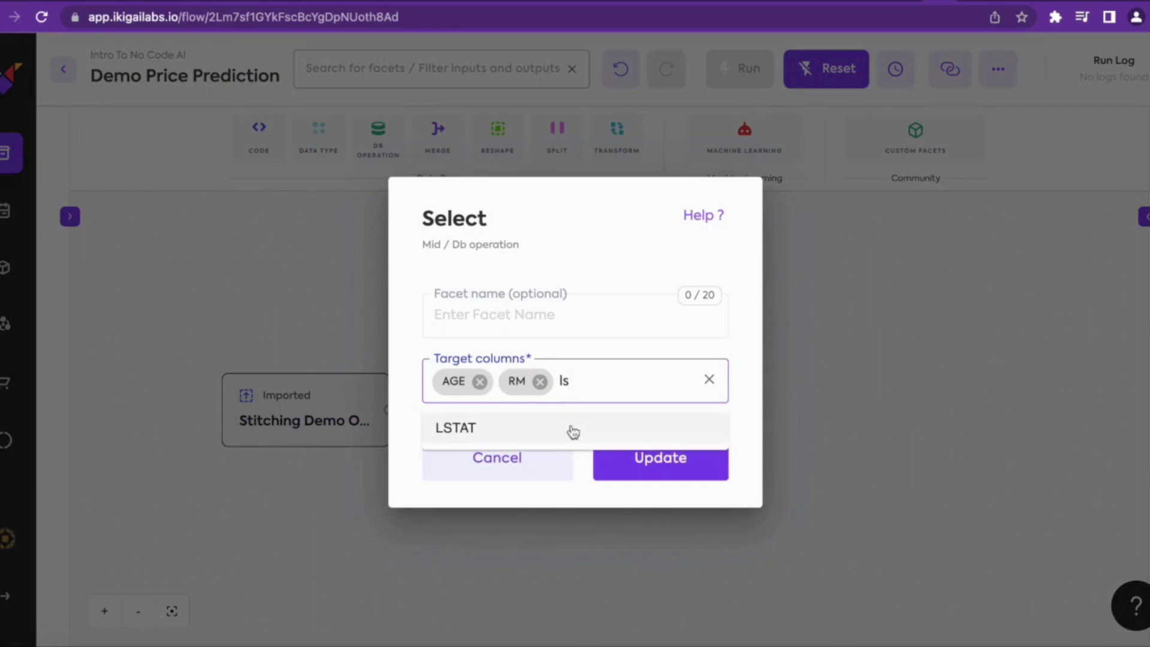
click(570, 430)
text(med)
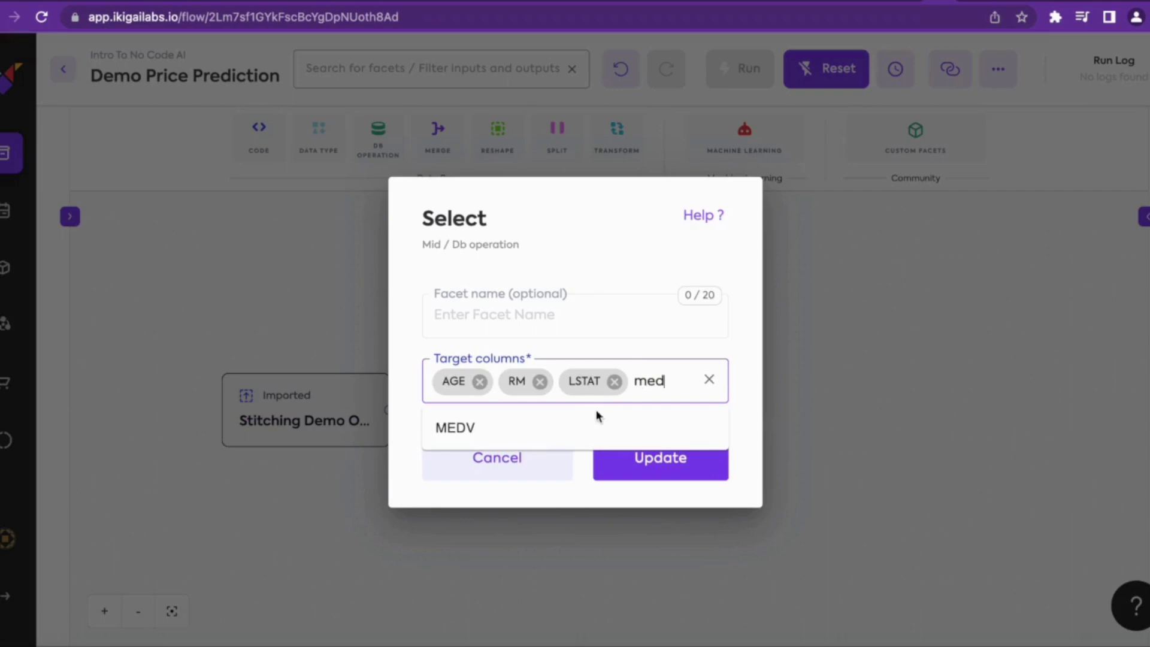
click(594, 418)
click(641, 475)
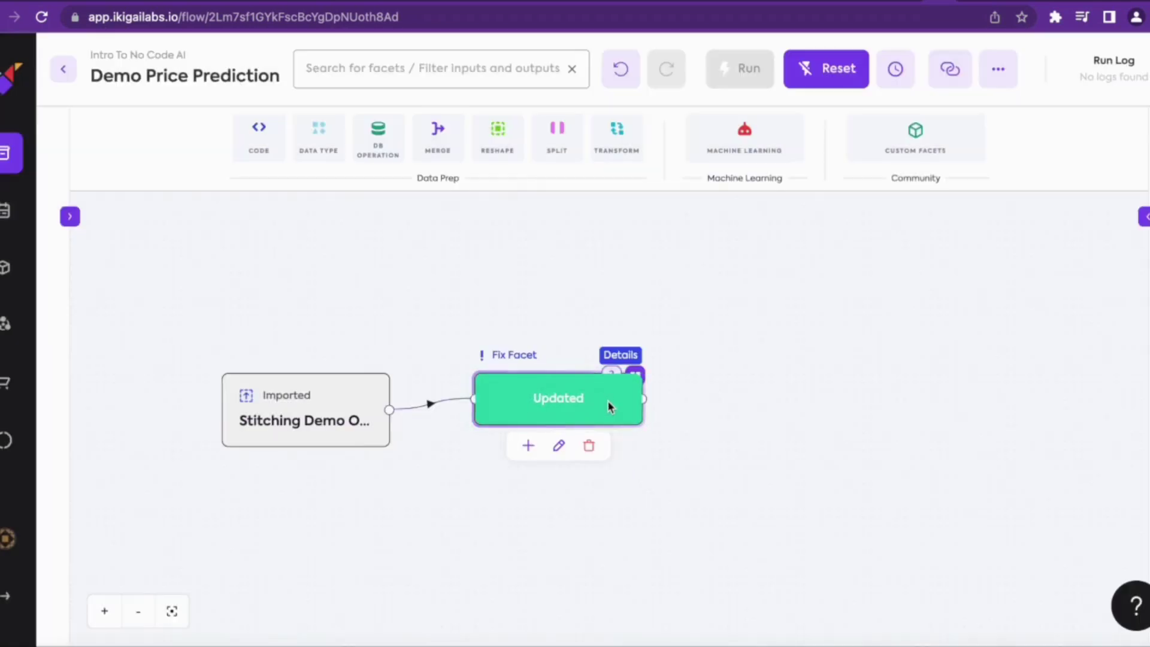
Step: Add a Copy facet after Select configured for 2 copies
click(537, 446)
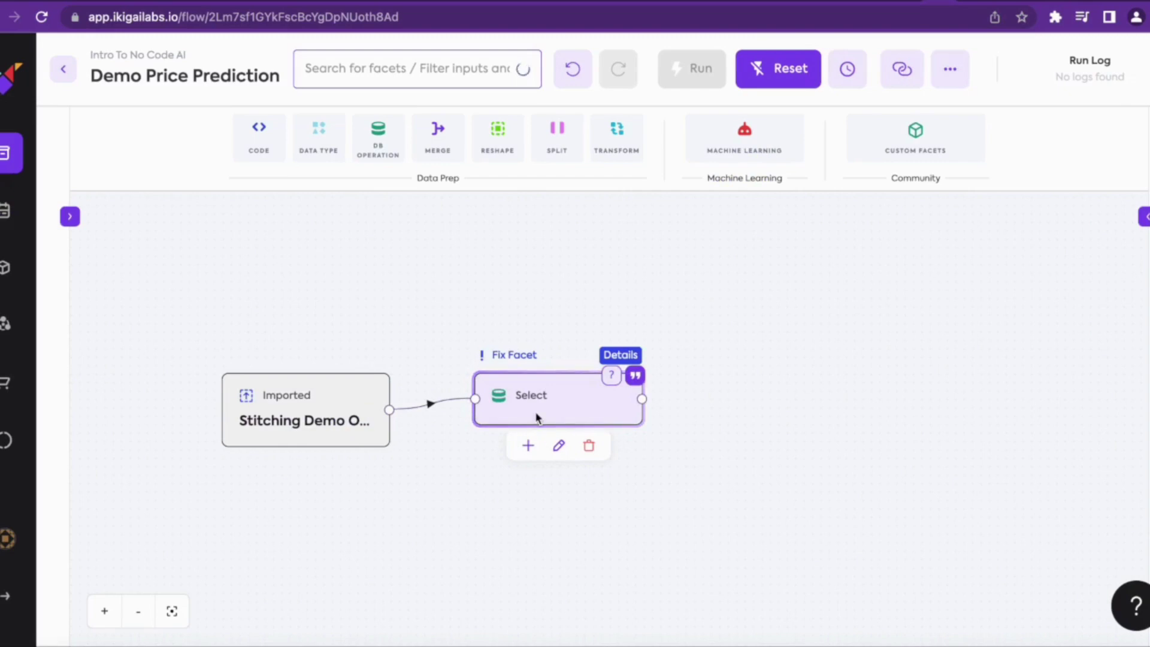
text(copy)
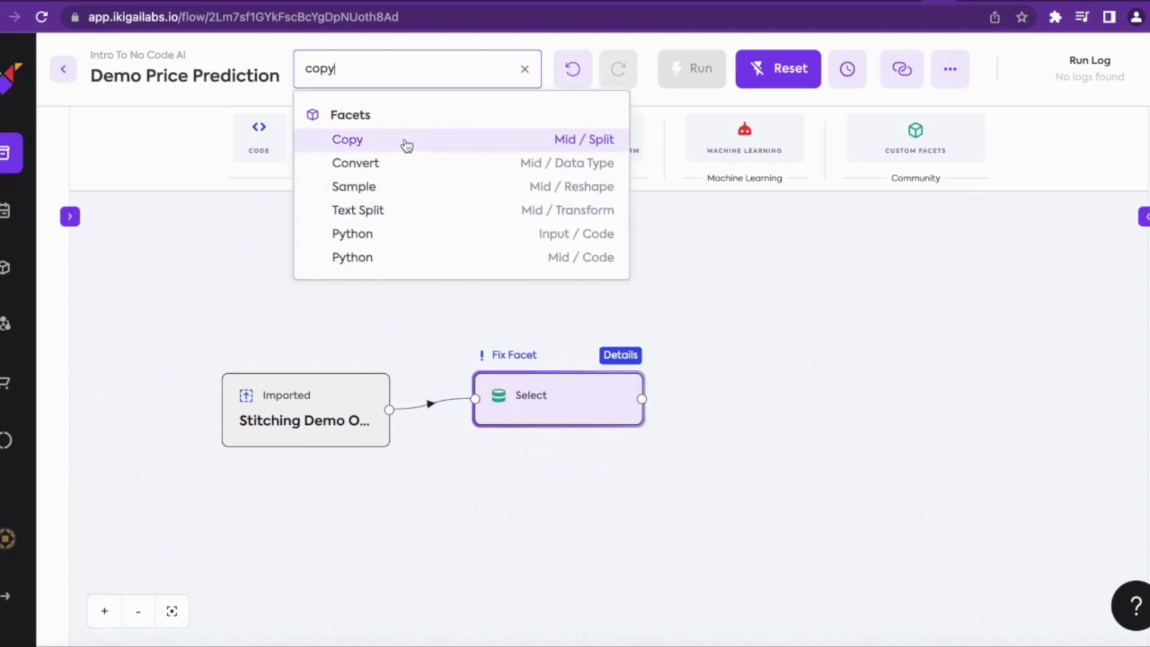
click(405, 144)
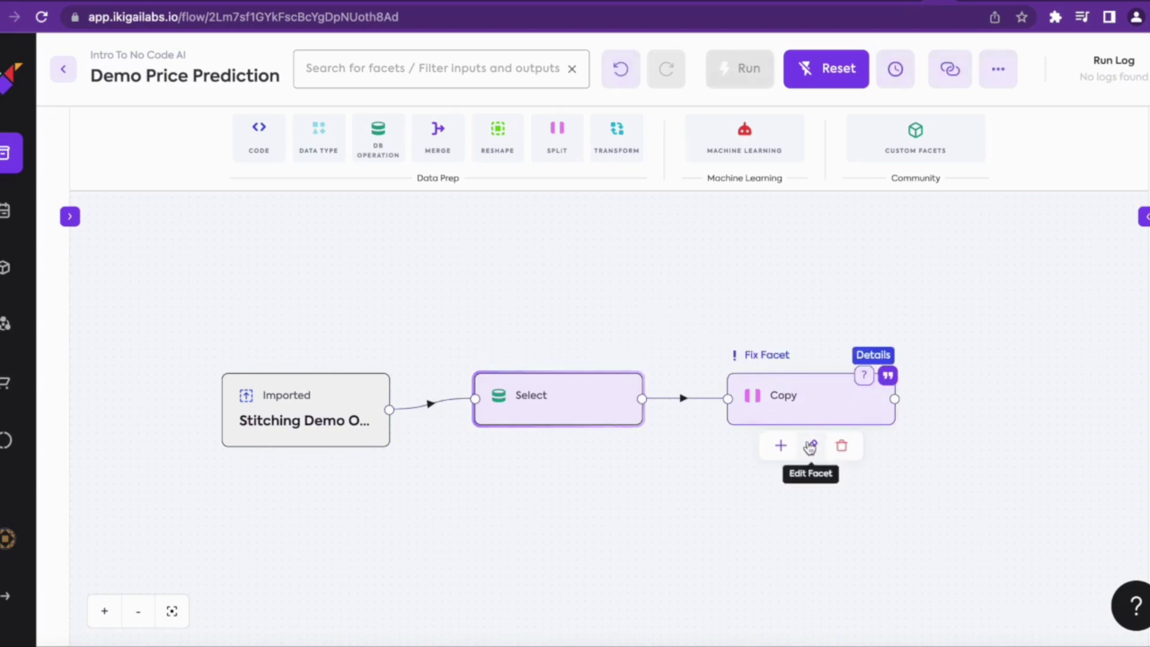
click(811, 445)
click(585, 378)
text(2)
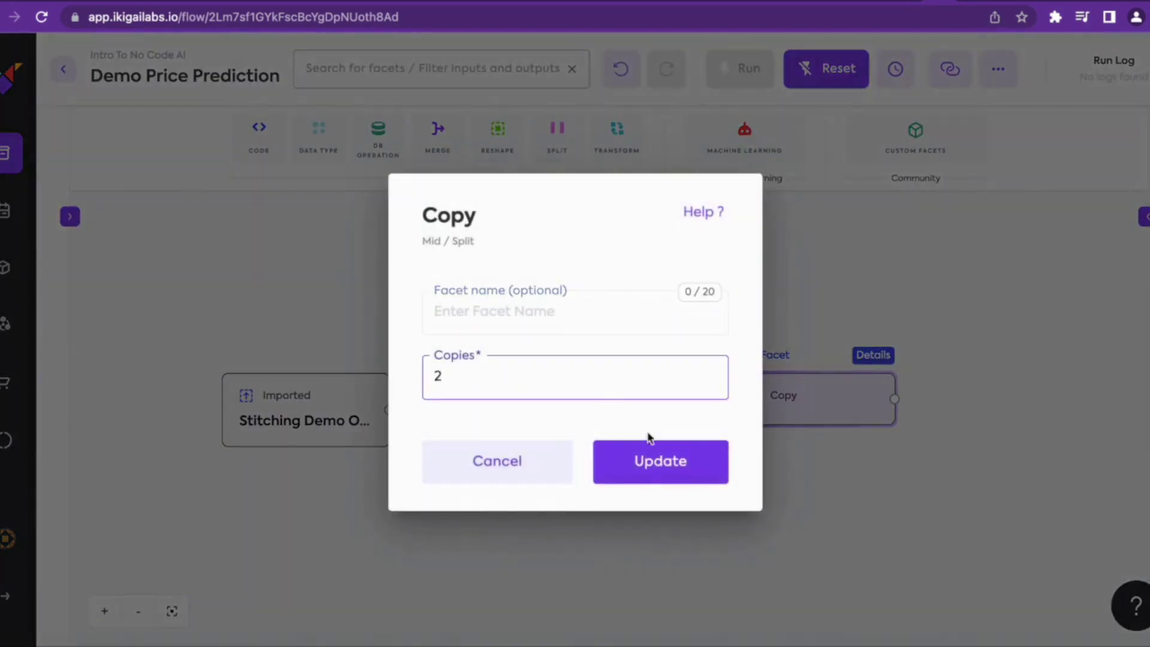
click(659, 461)
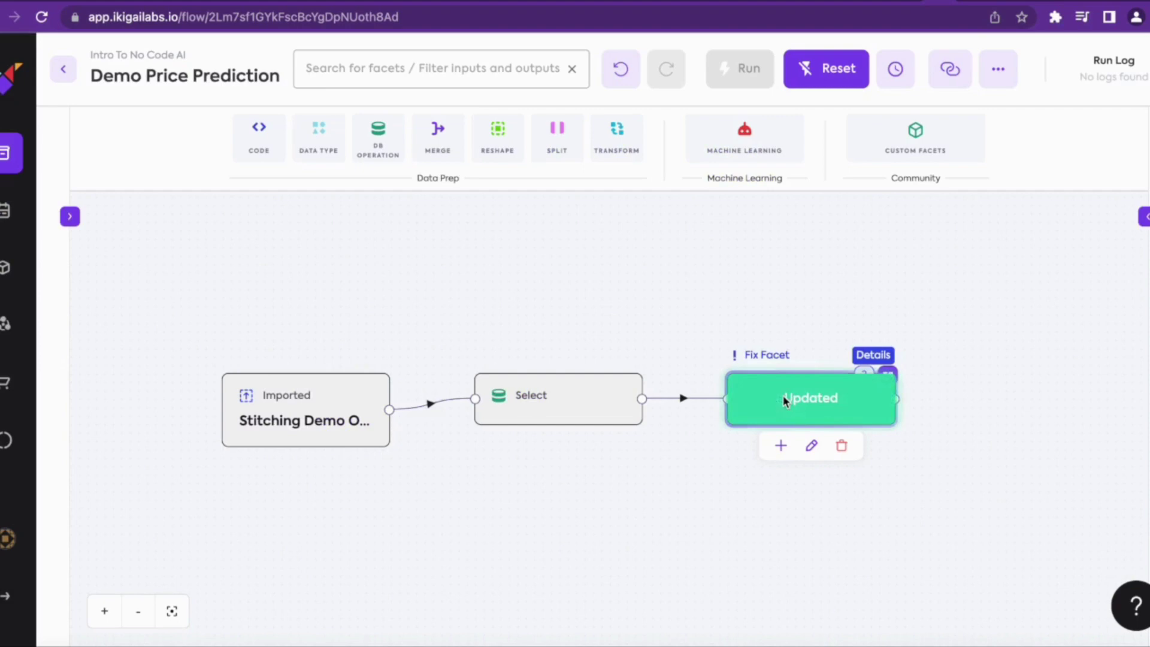
click(780, 445)
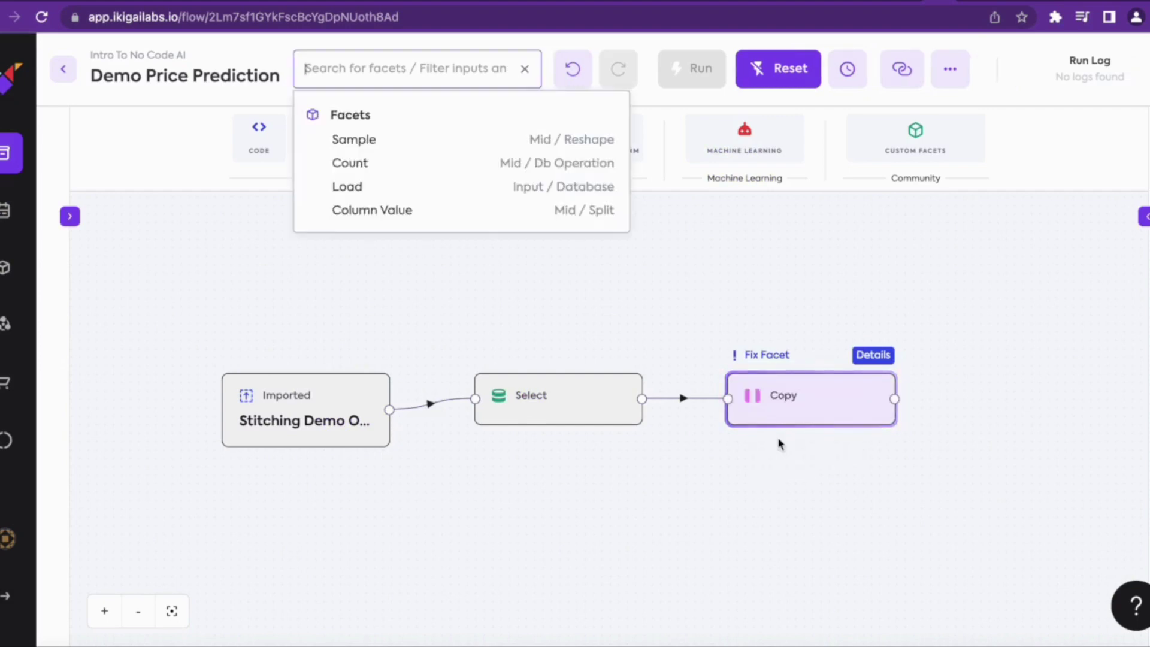
Step: Add a Predict facet after Copy and position it above Copy
text(predict)
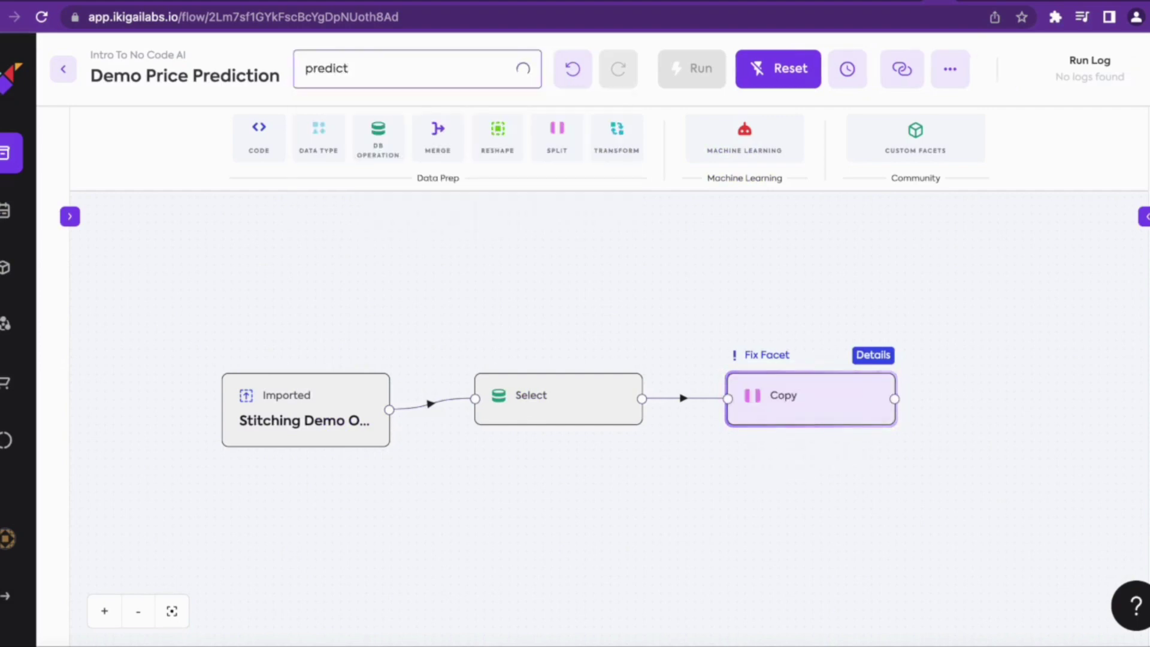
click(508, 140)
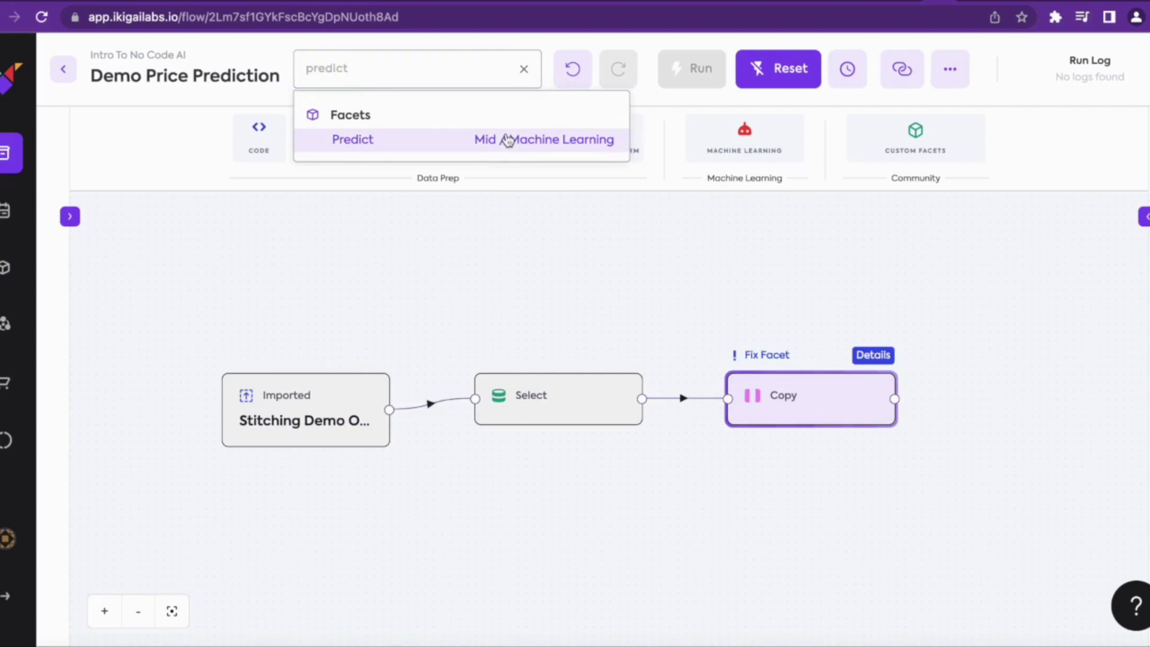
drag(1070, 313, 788, 303)
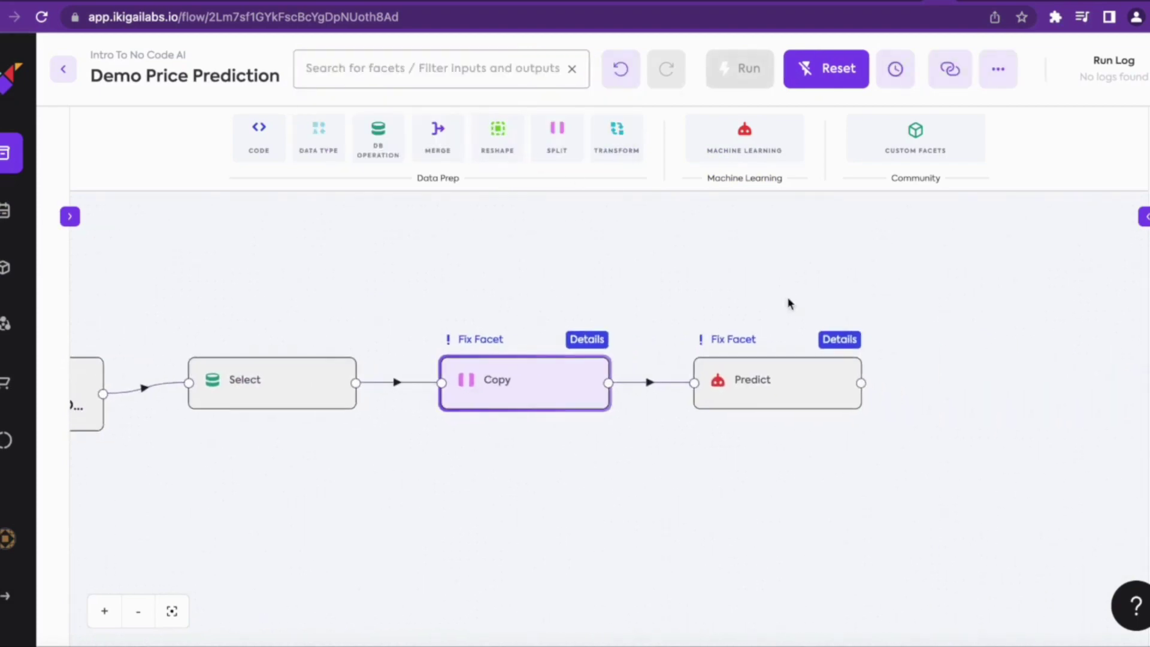
drag(817, 397, 790, 305)
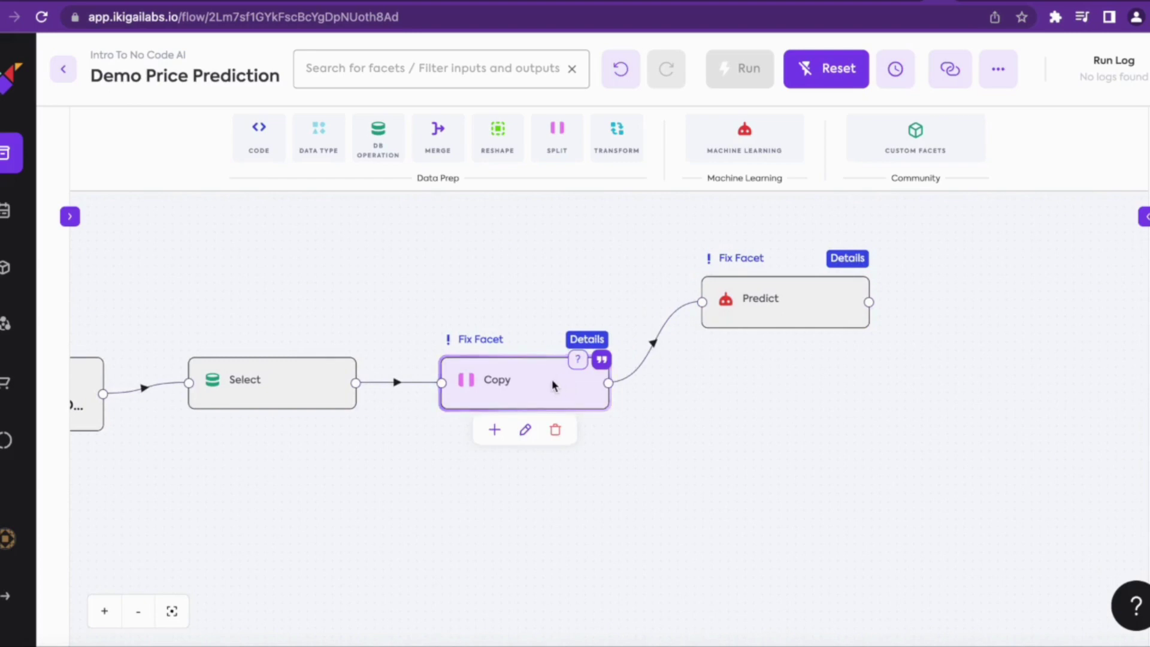
Step: Add a Join facet after Copy and position it below Copy
click(494, 429)
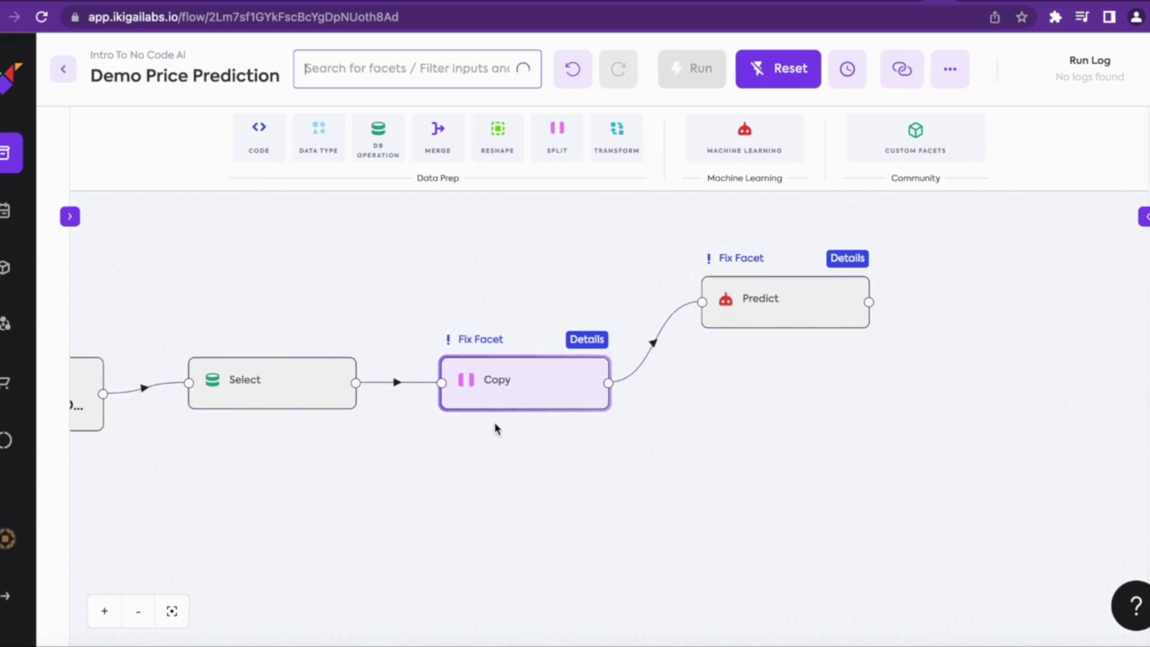
text(join)
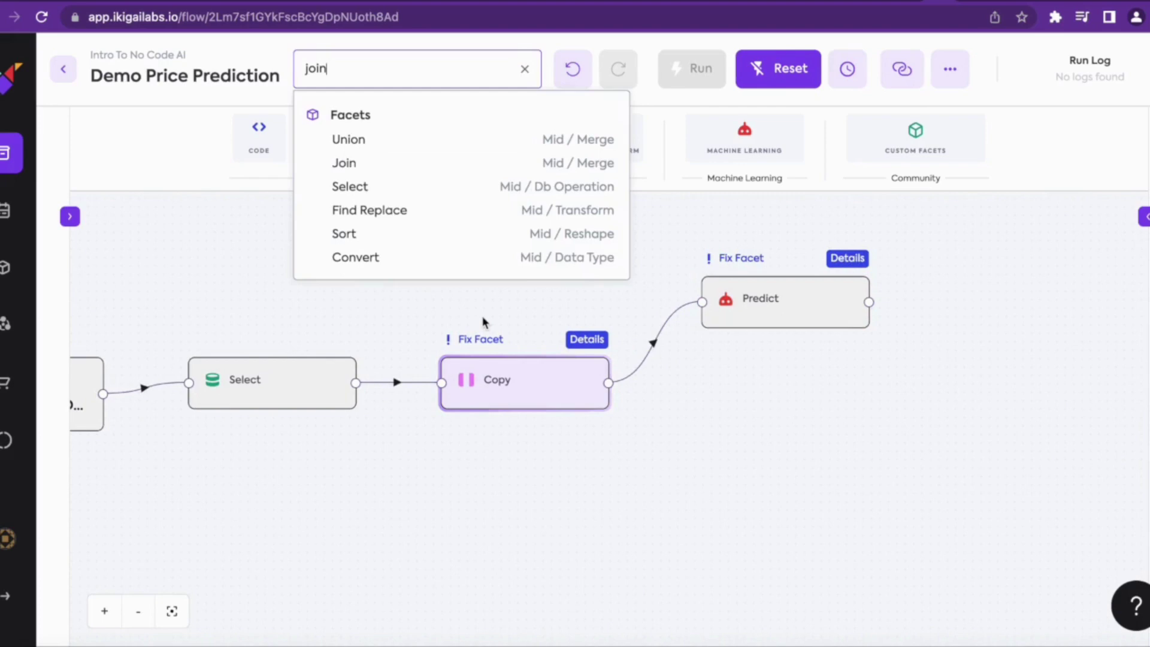
click(397, 163)
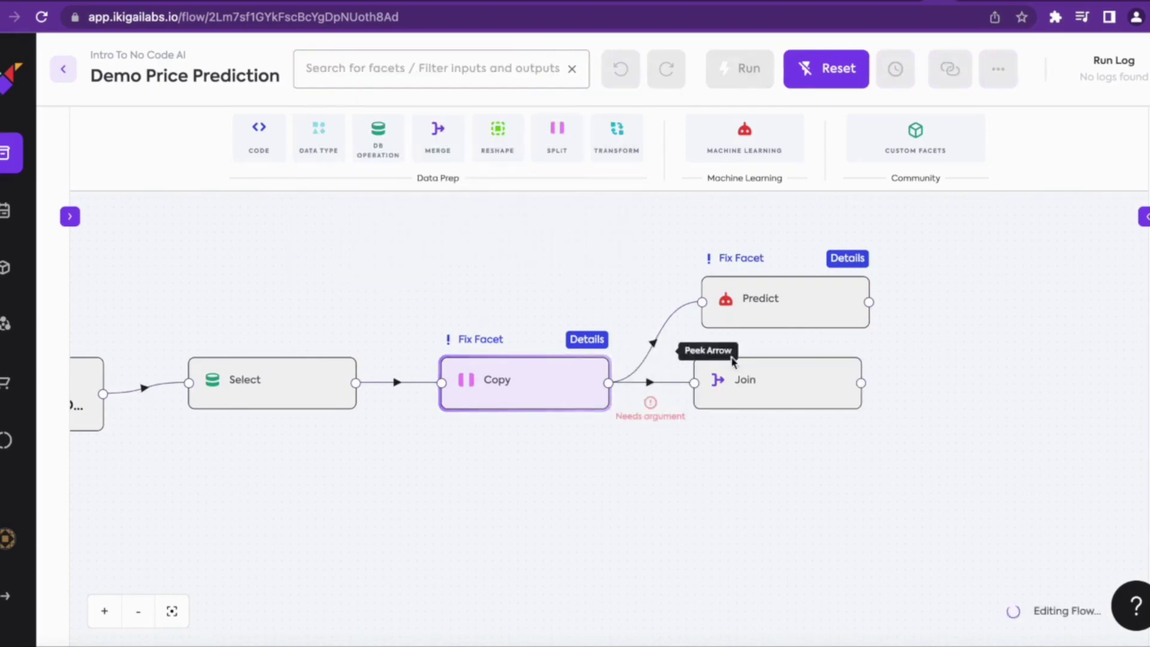
drag(763, 377, 766, 477)
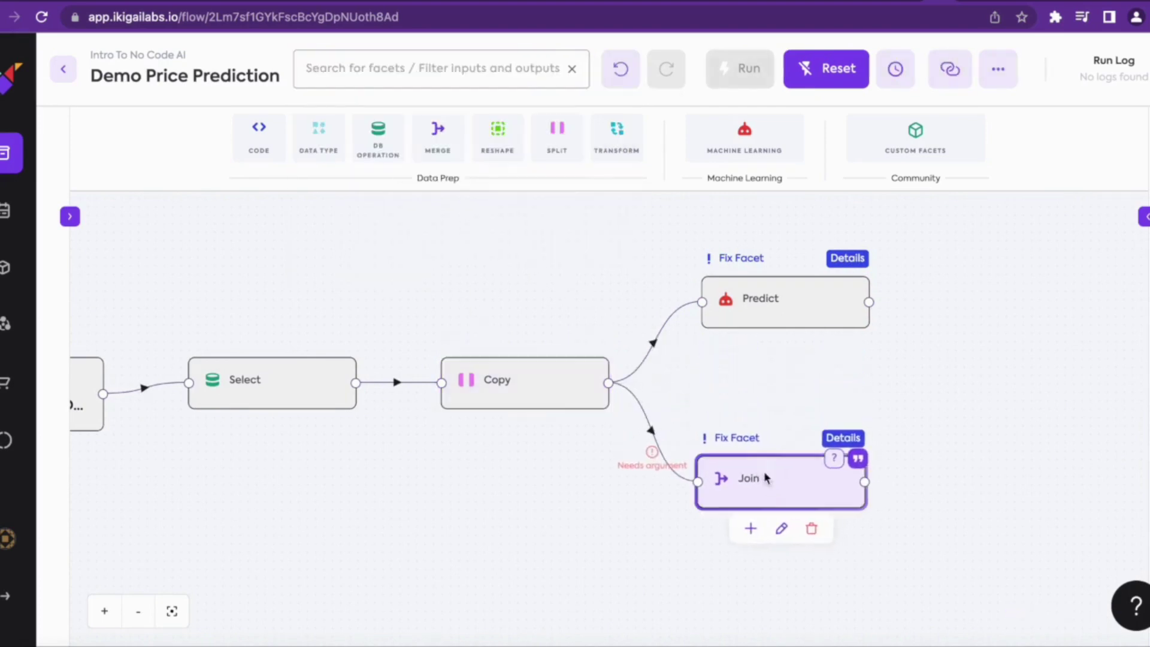
Step: Configure Predict with the Boston Housing - RF model, overwrite True and target column MEDV
mouse_move(777, 321)
click(785, 349)
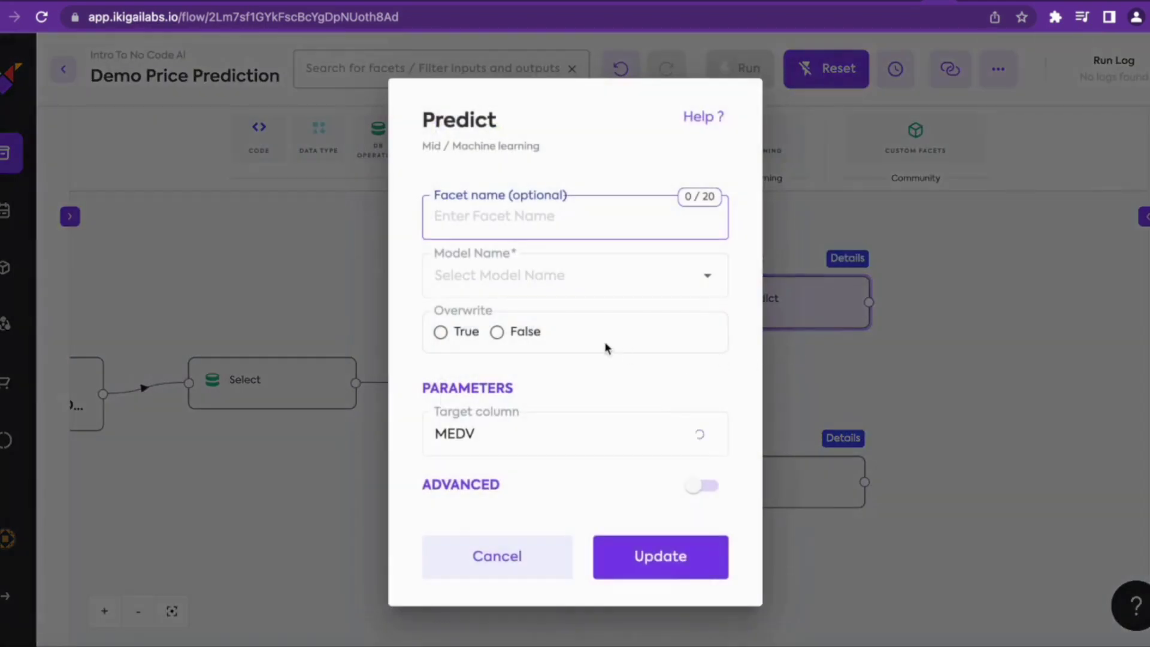
click(512, 275)
click(506, 323)
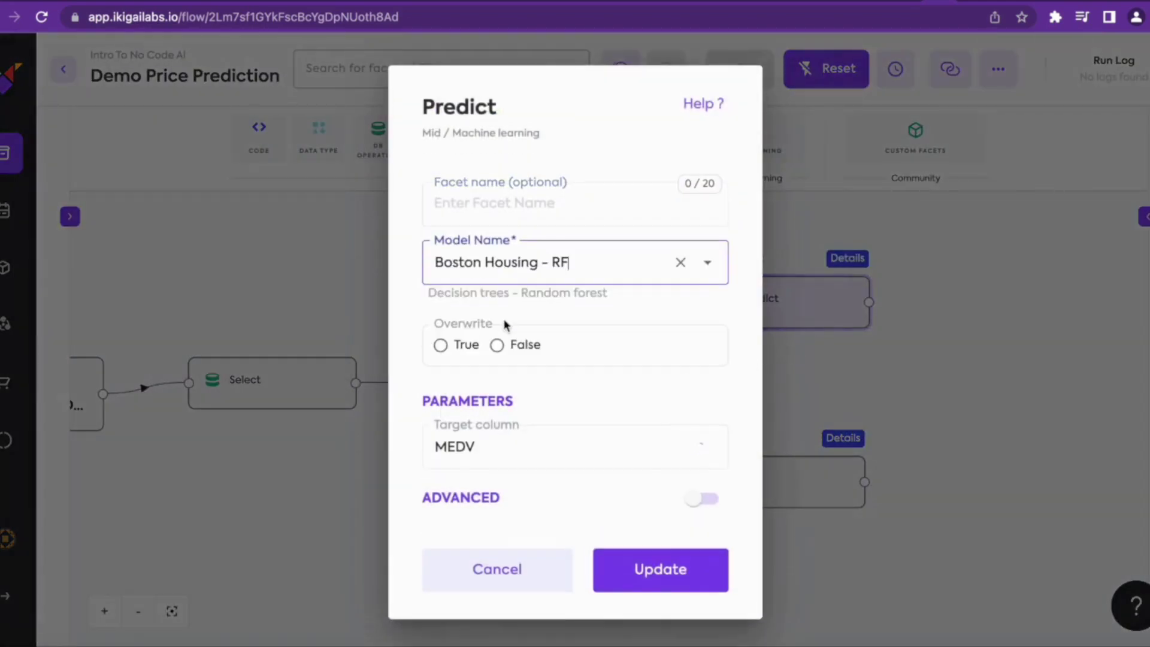
click(449, 351)
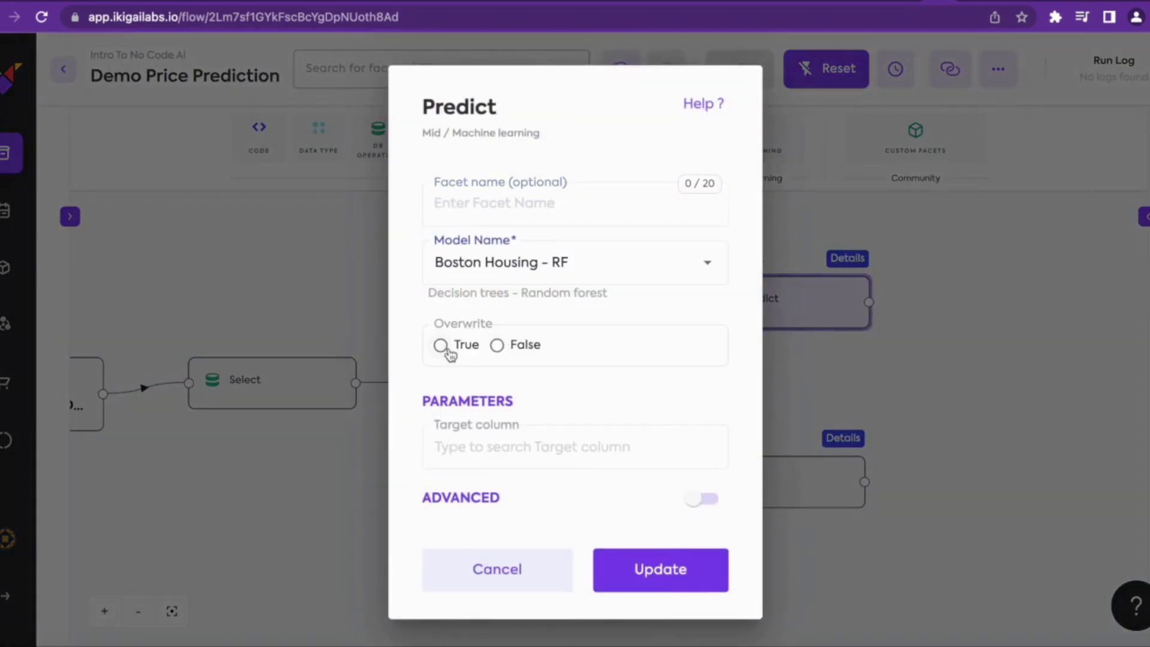
click(485, 443)
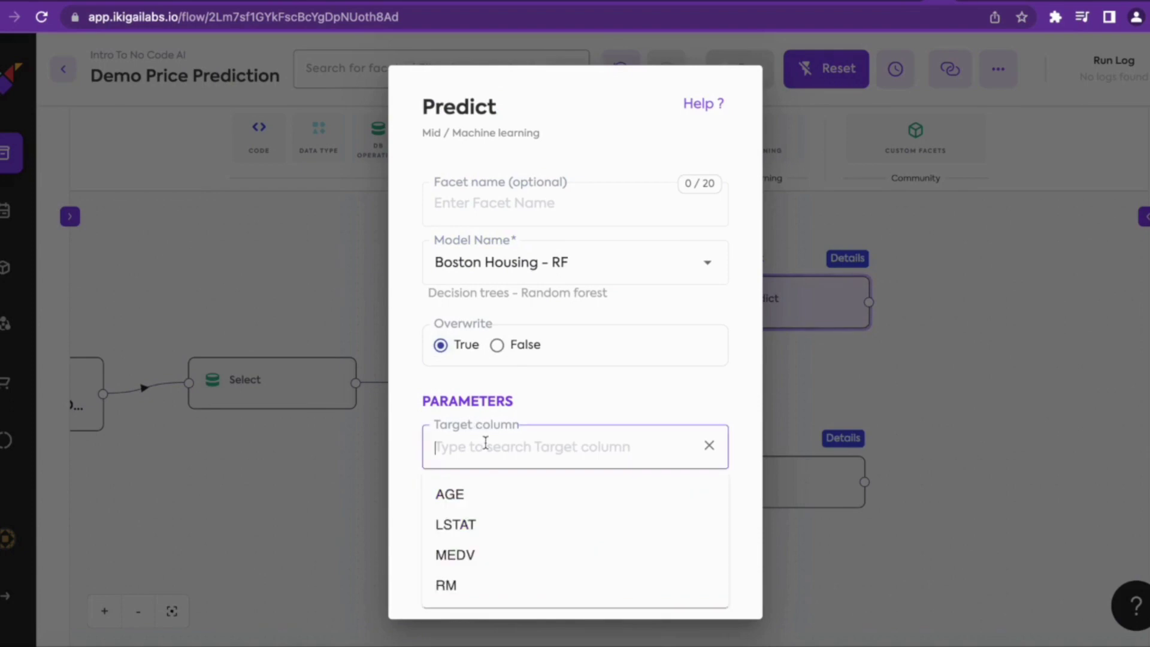
click(473, 555)
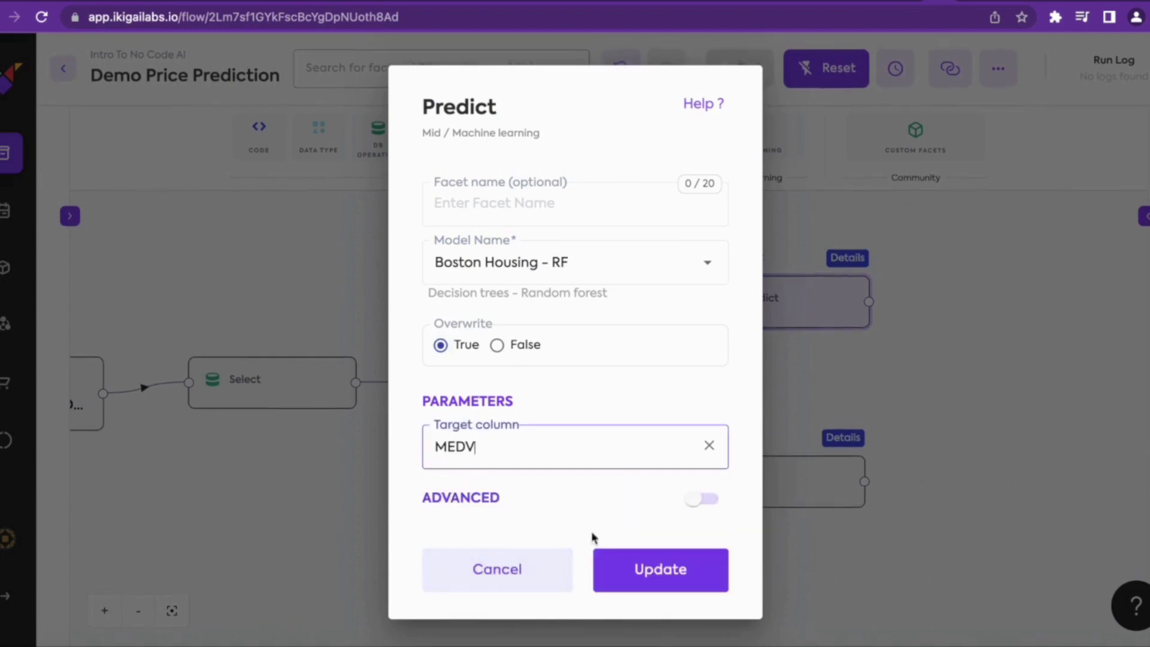
click(639, 567)
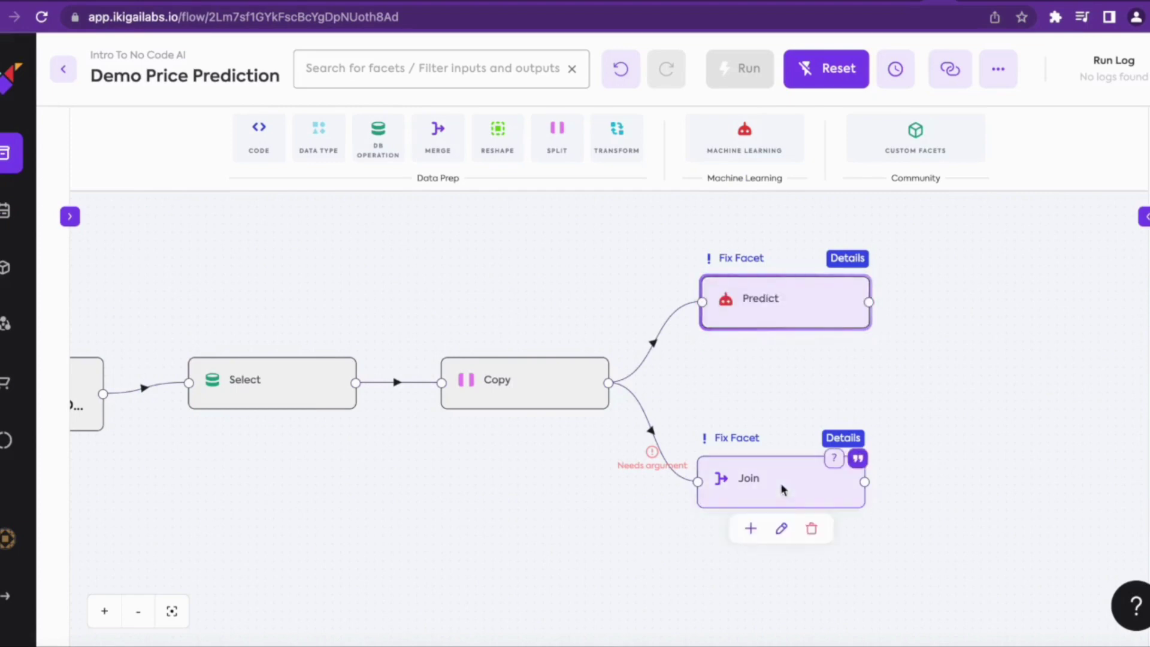
Step: Set the Copy-to-Join link's table side to left
click(659, 437)
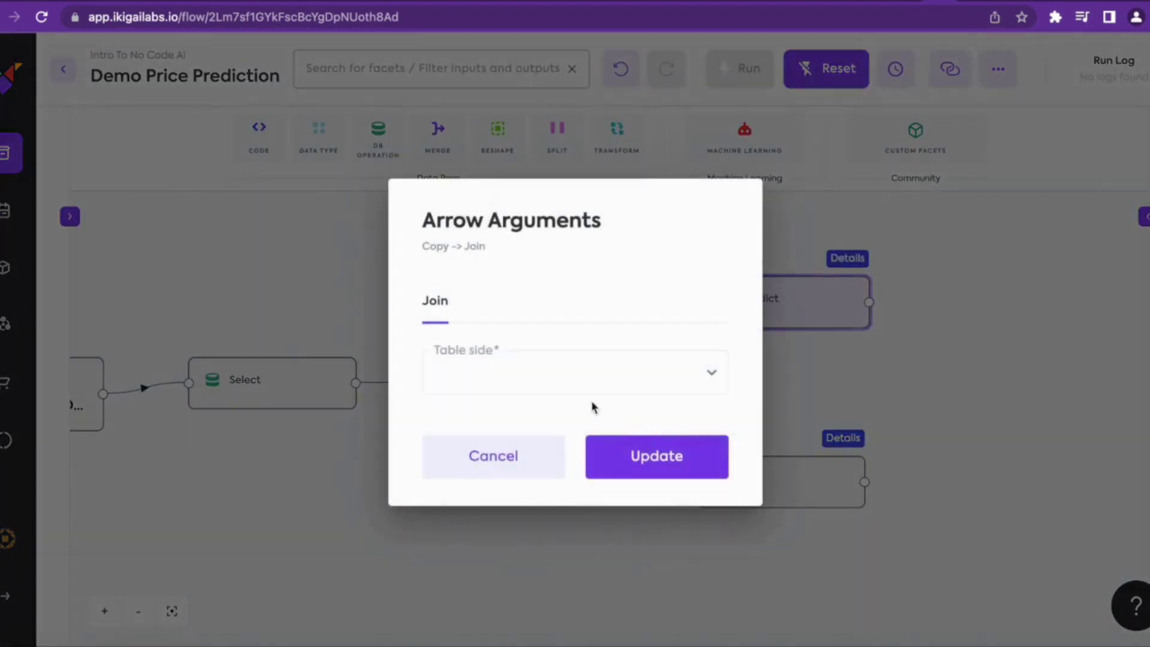
click(574, 388)
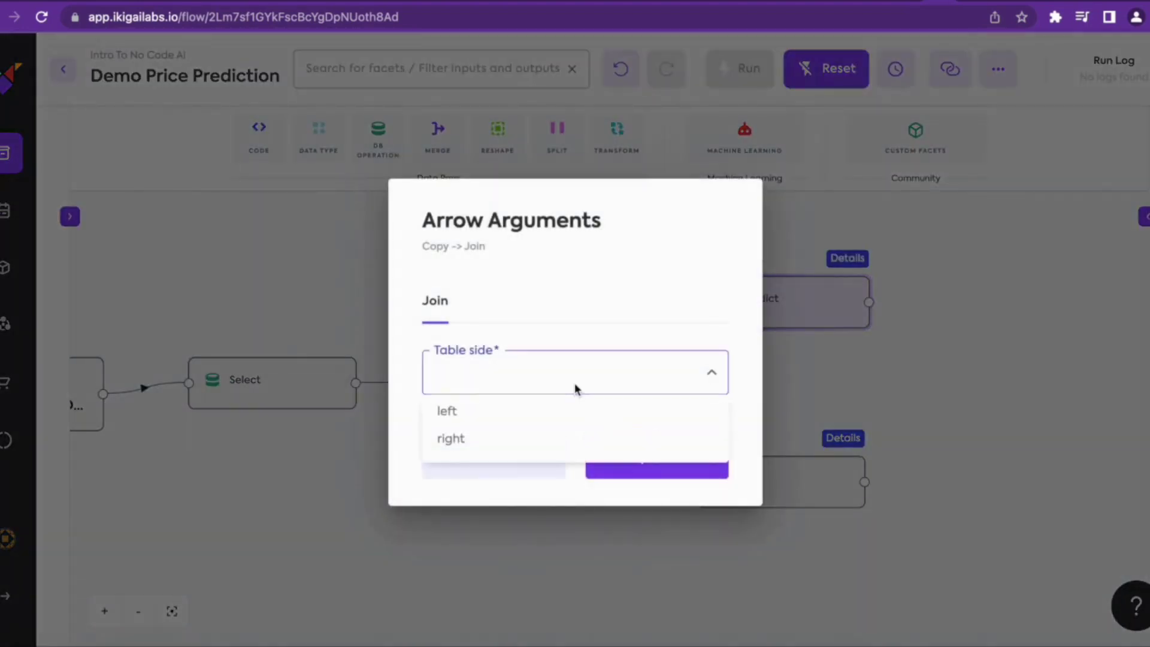
click(545, 416)
click(634, 462)
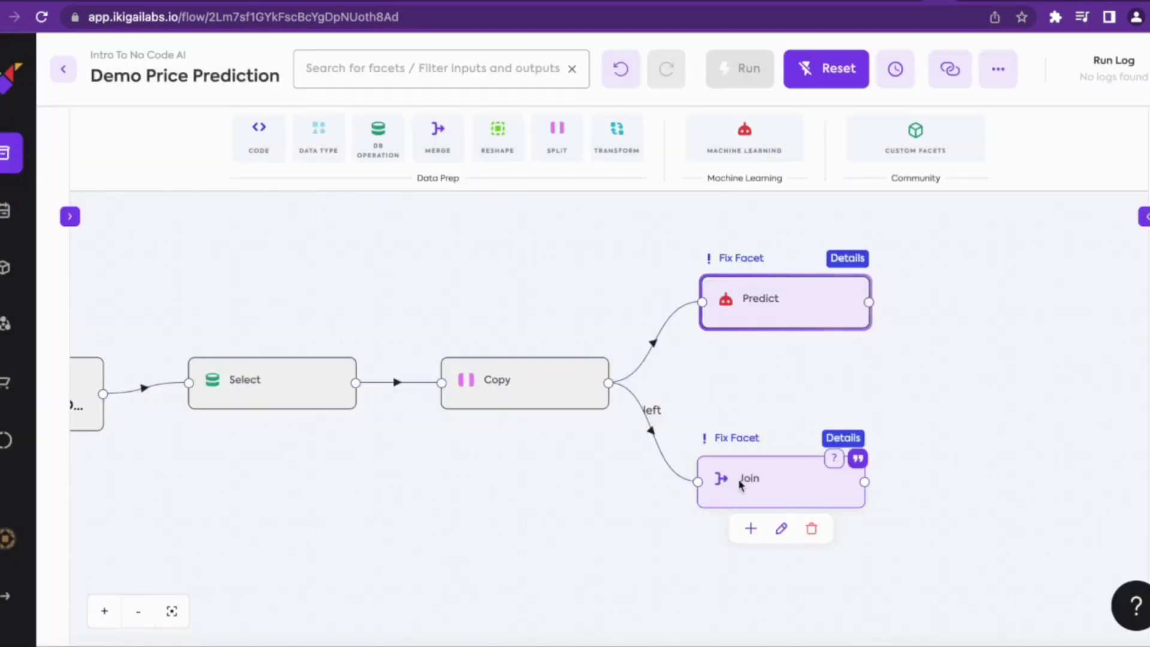
Step: Set the Join facet's join option to join_by_rows
click(781, 527)
click(641, 368)
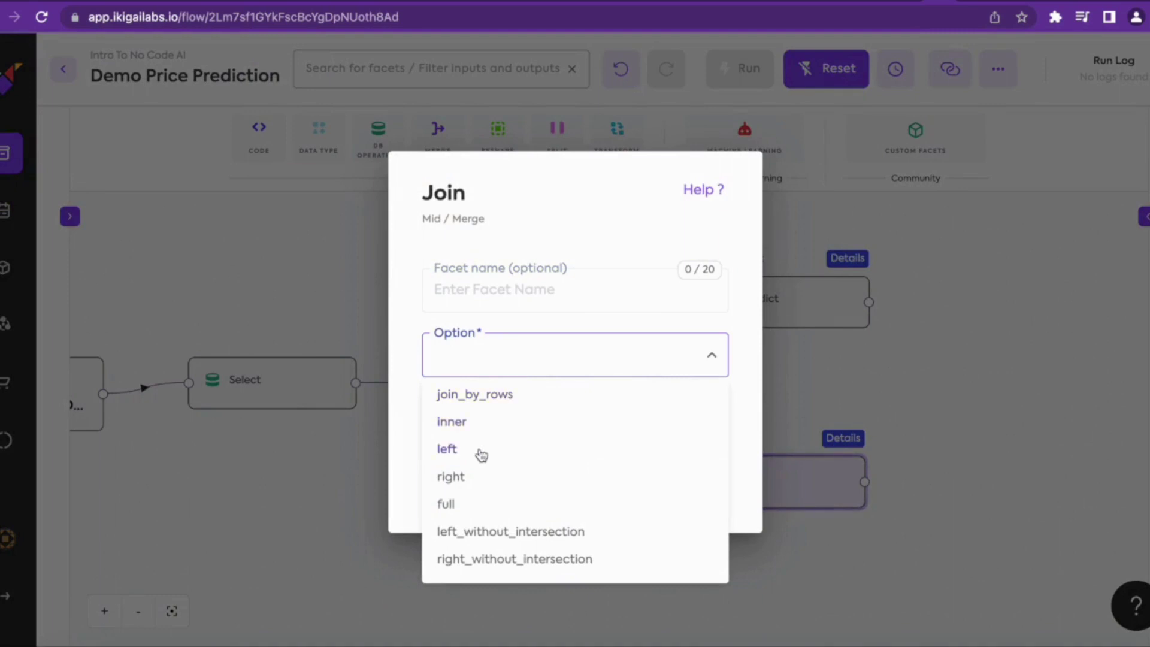
click(477, 395)
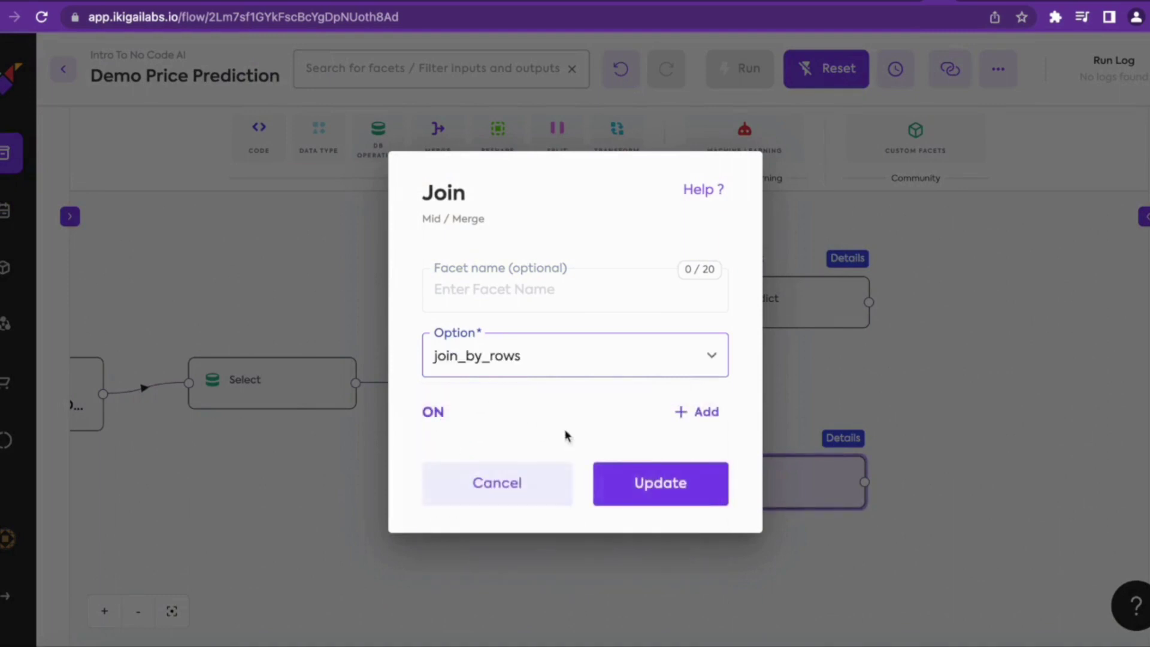
click(629, 480)
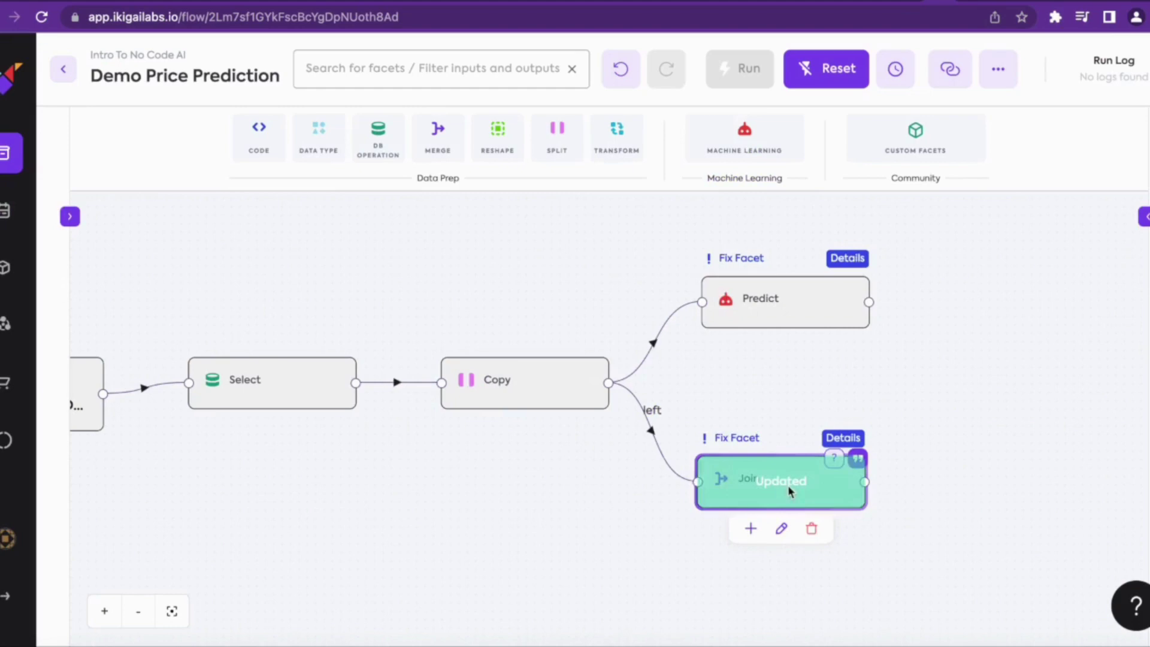
click(734, 276)
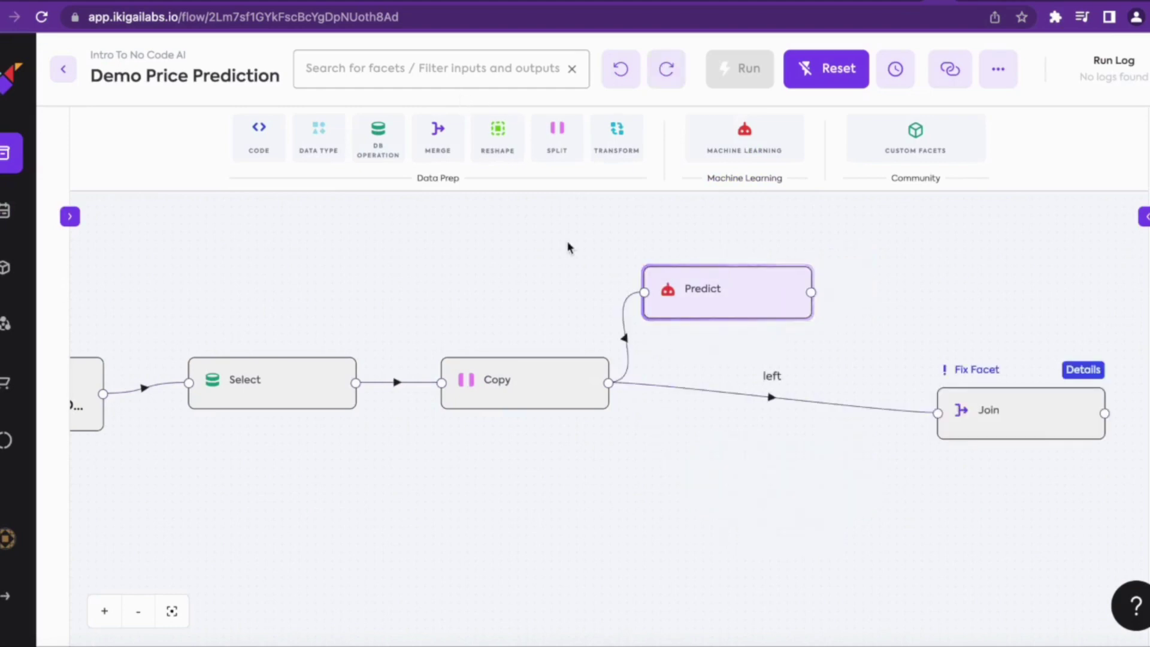
Step: Add a Rename columns facet after Predict
click(696, 337)
text(re)
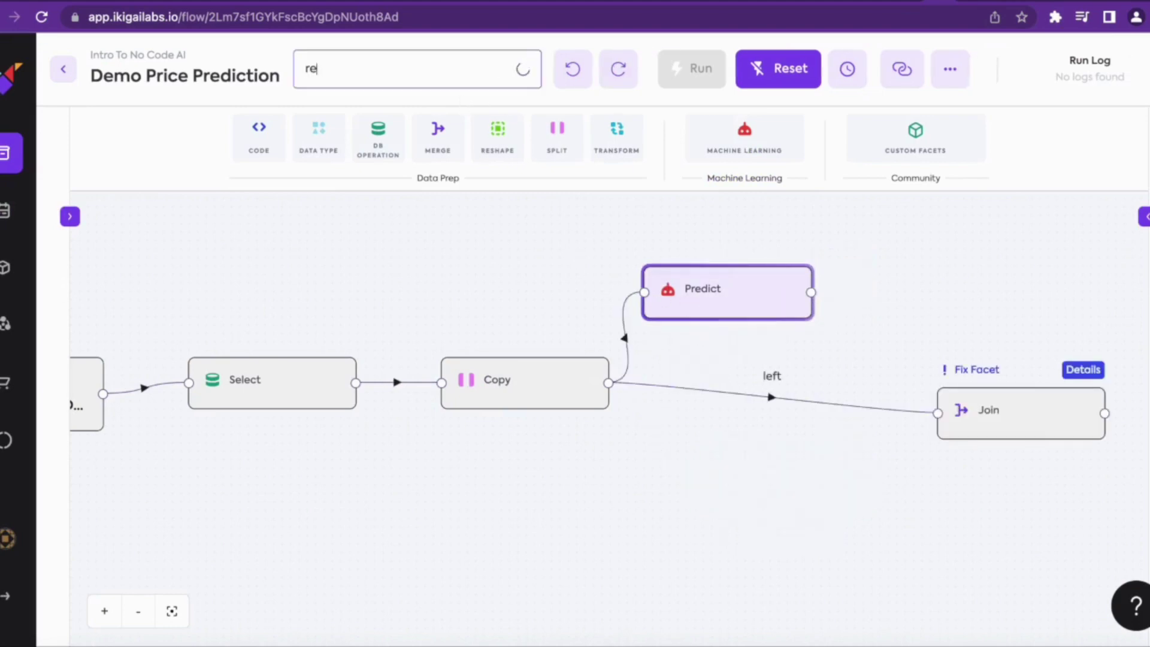
text(name)
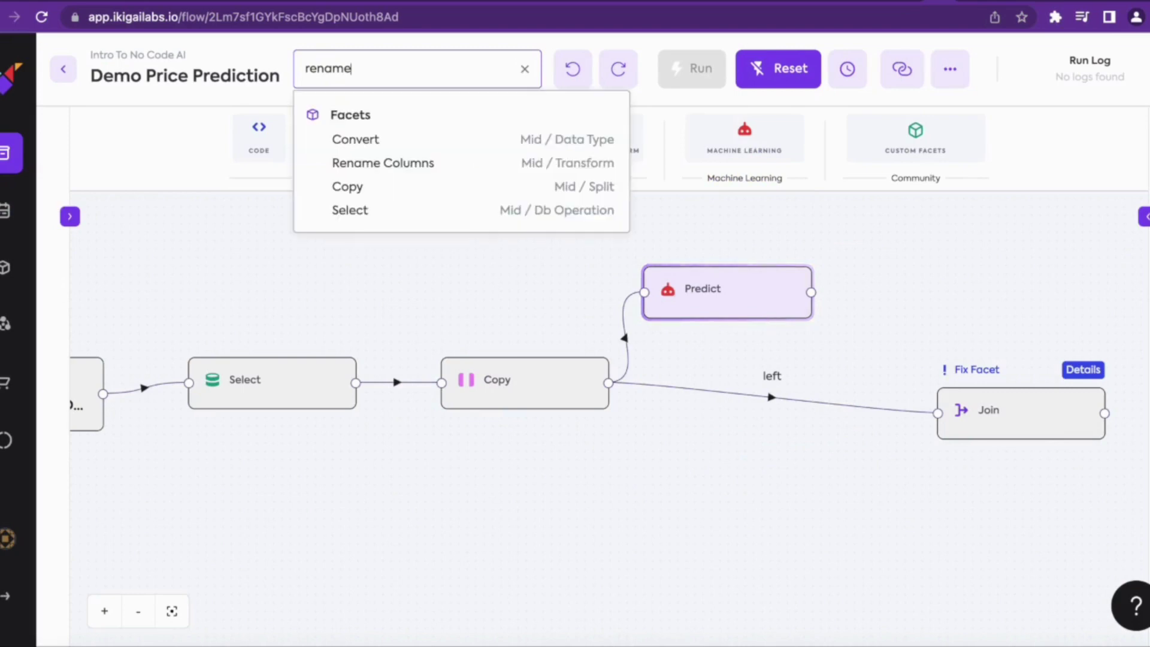
click(422, 166)
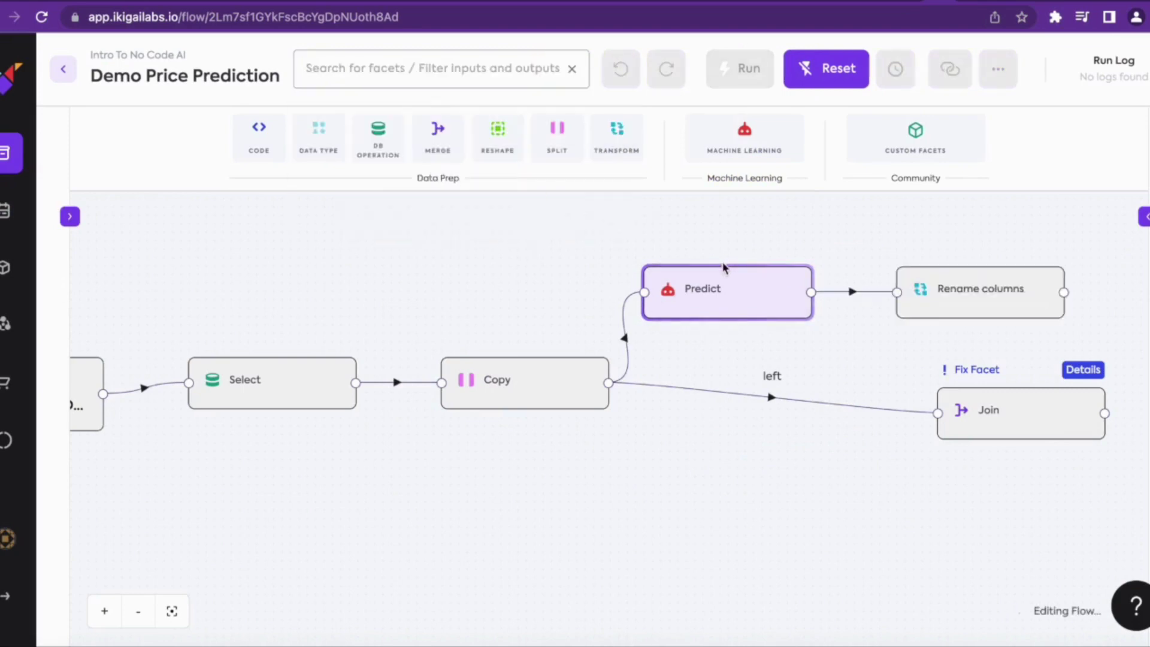
drag(976, 290, 942, 289)
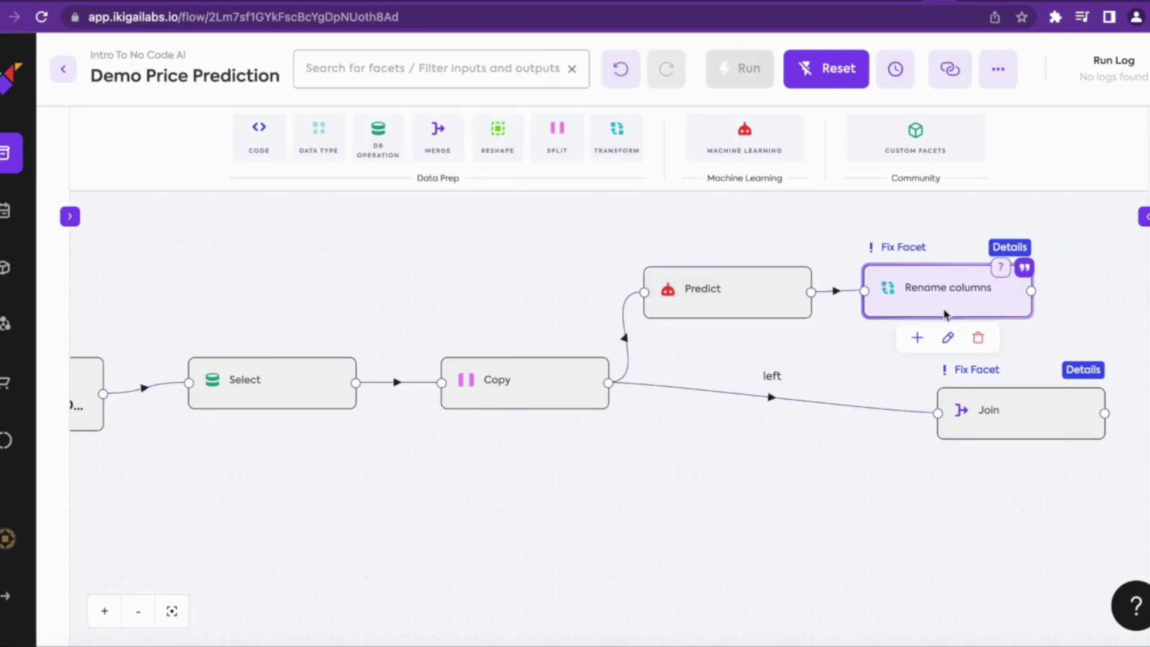
Step: Configure Rename columns to rename MEDV to Predictions
click(948, 336)
click(698, 377)
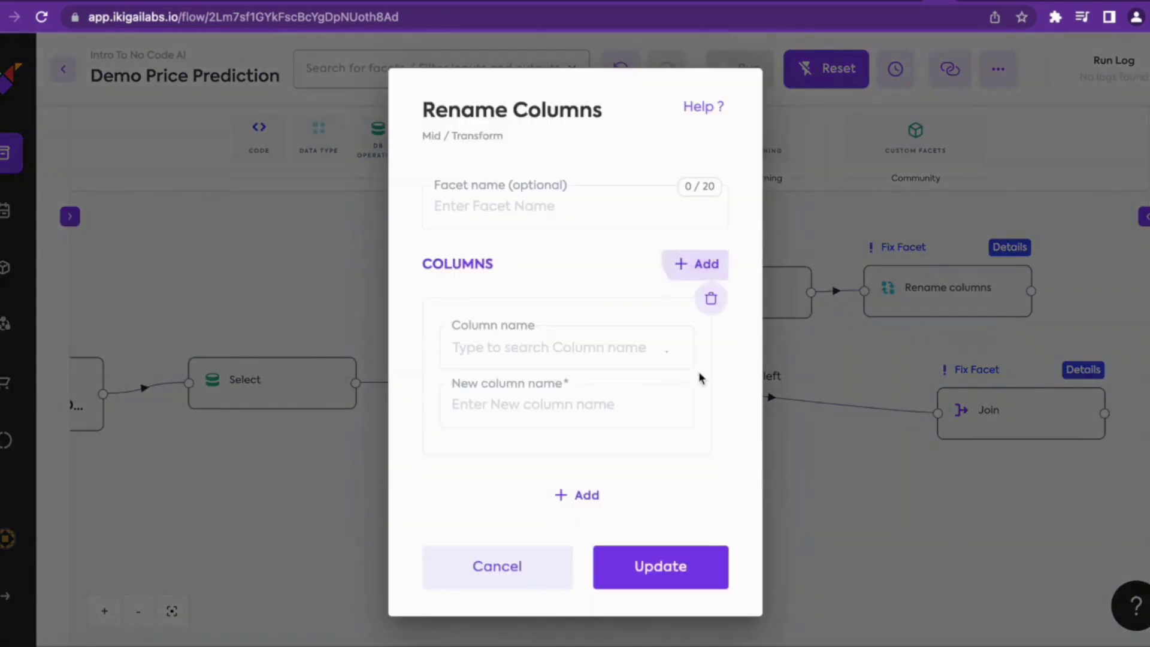
click(551, 349)
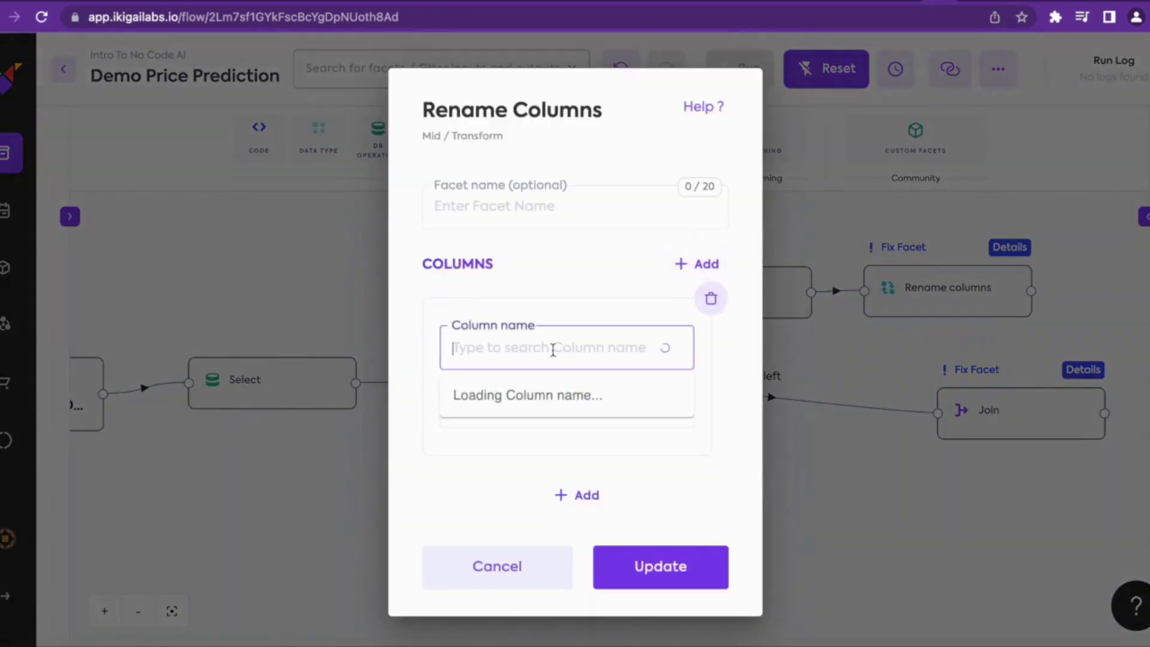
click(518, 396)
click(510, 399)
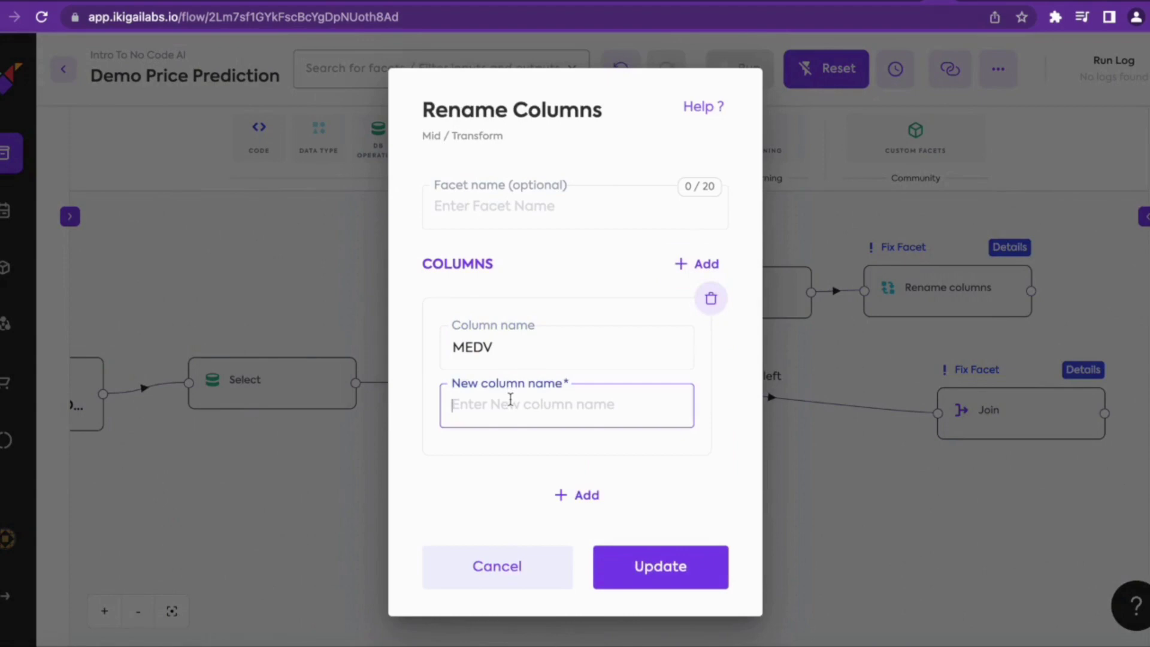
text(Predictions)
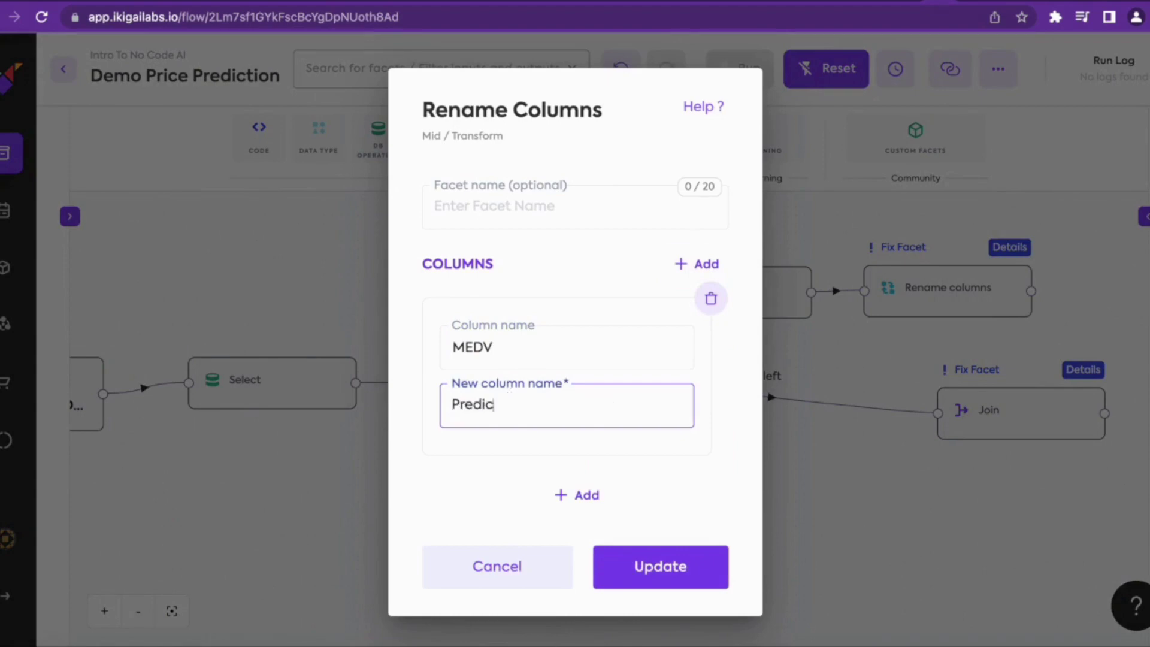
click(636, 563)
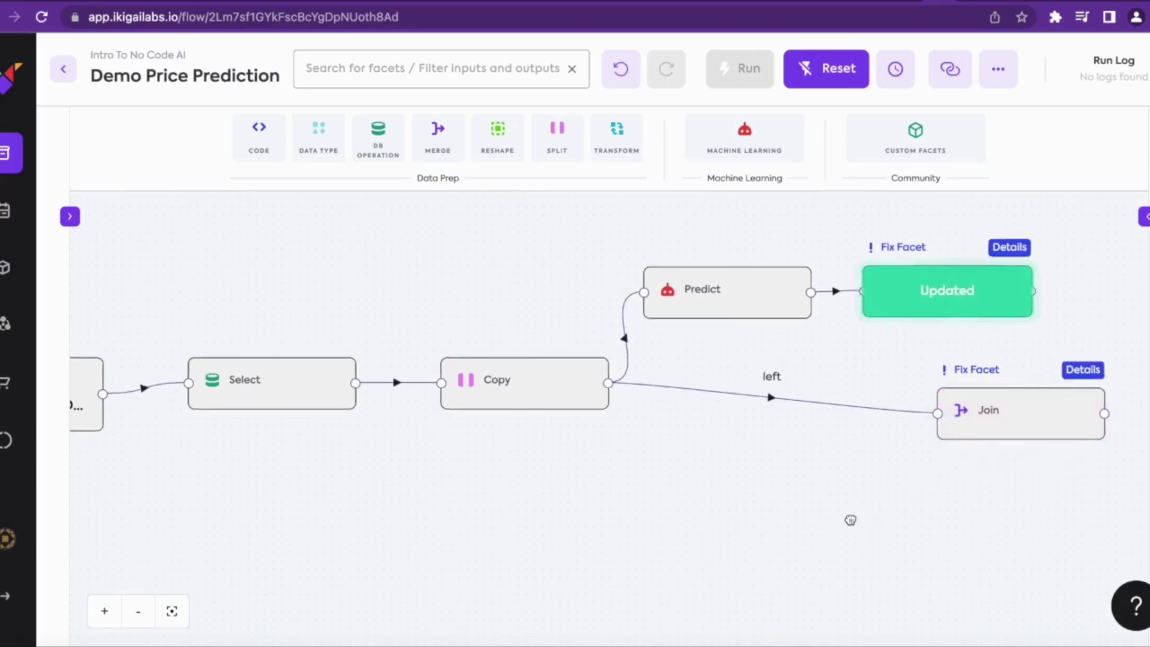
Step: Connect Rename columns into Join as the right-side table
drag(850, 519, 623, 519)
drag(706, 409, 888, 387)
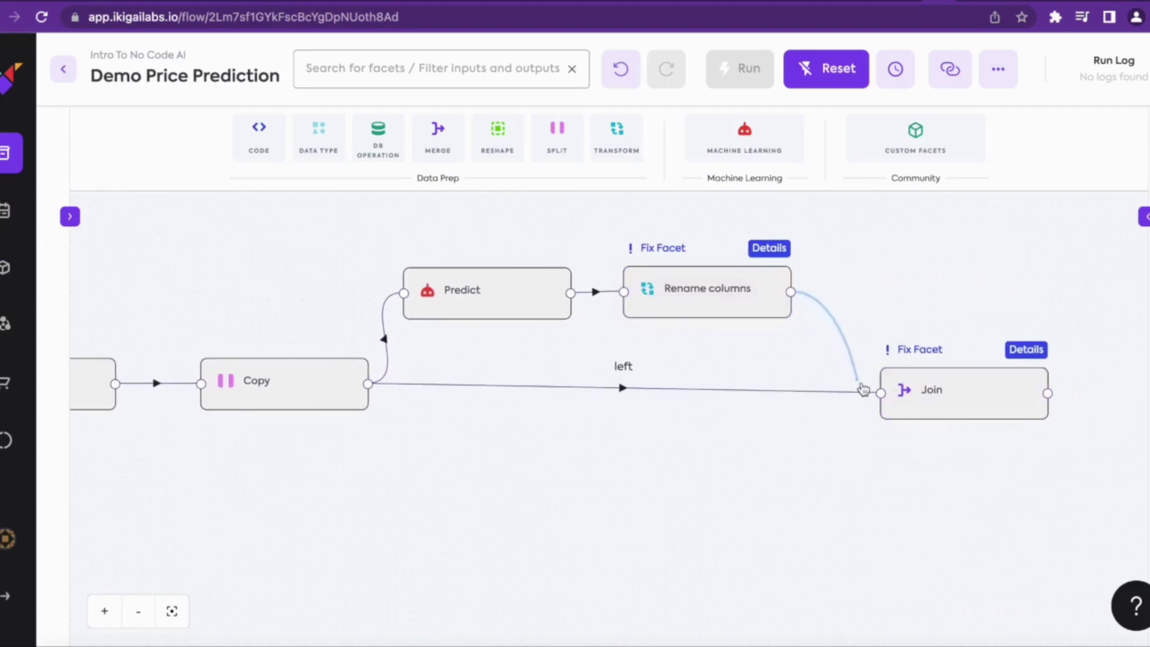
drag(878, 394, 879, 393)
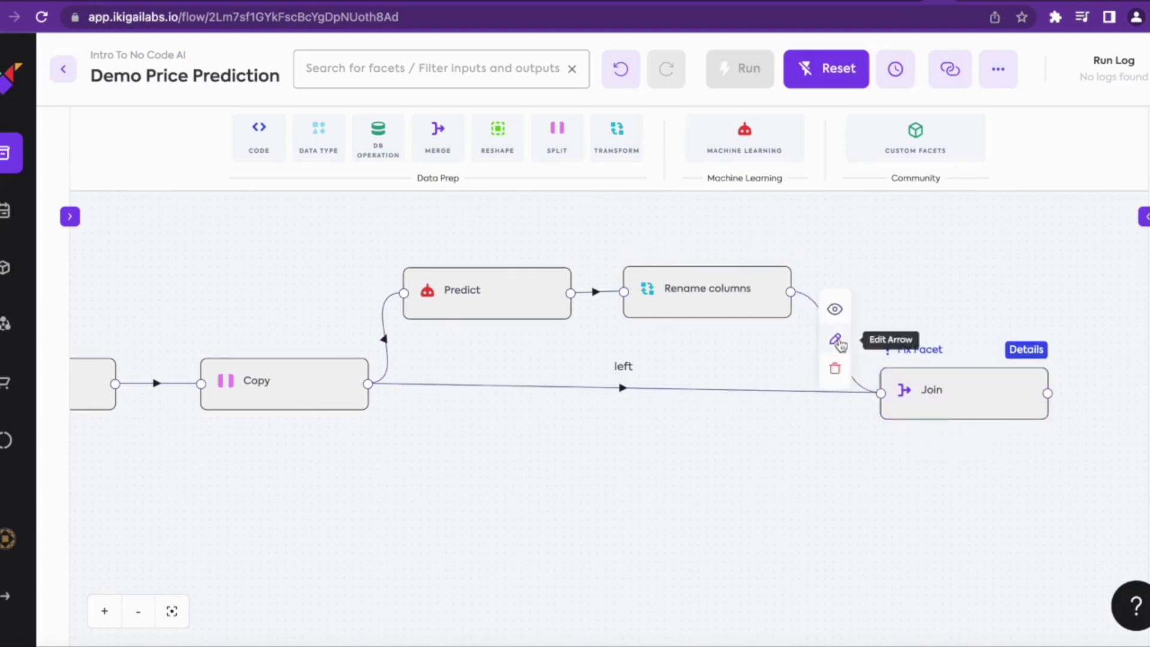
click(837, 341)
click(598, 383)
click(503, 440)
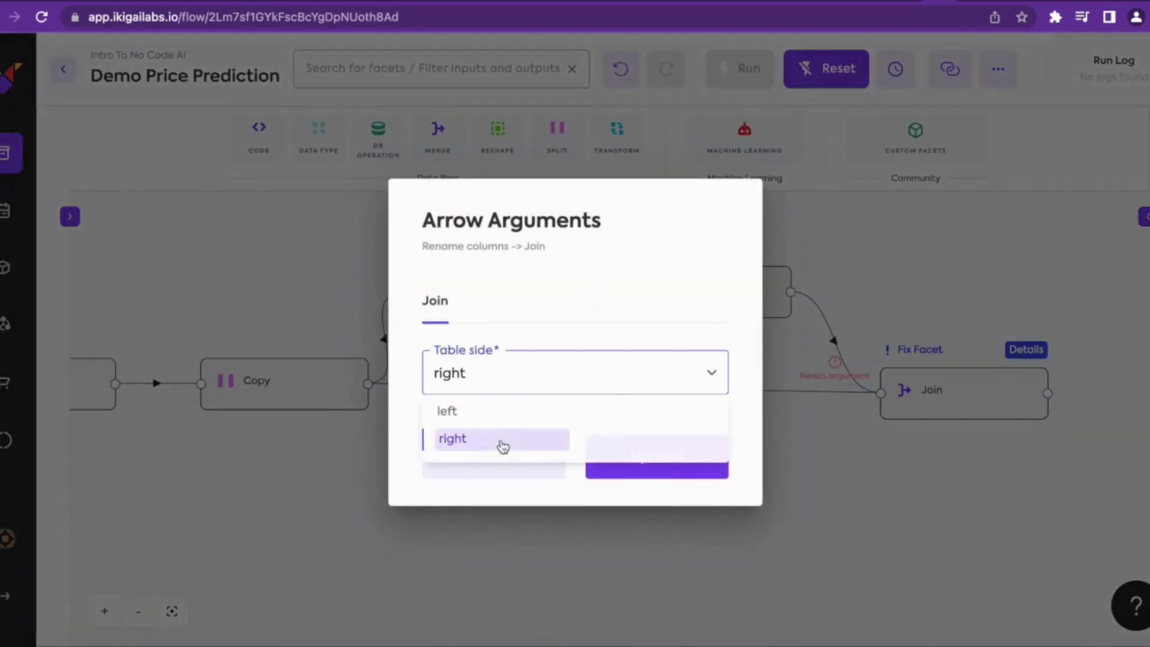
click(618, 468)
Step: Re-save the Join facet's join_by_rows settings
mouse_move(949, 417)
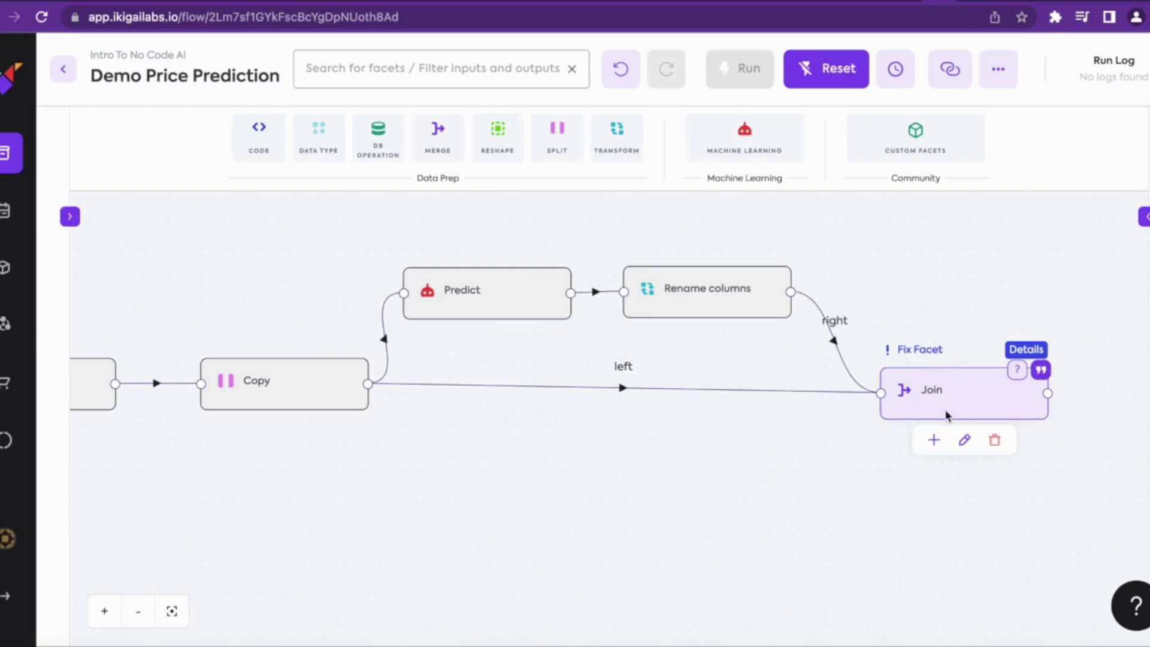
click(964, 441)
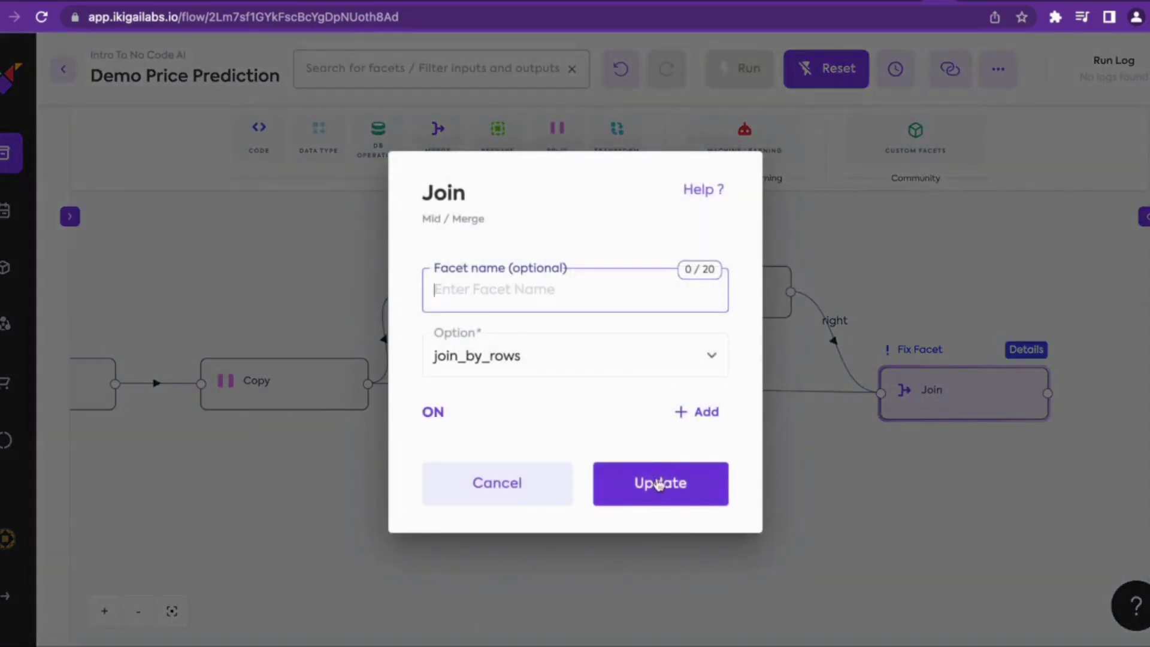
click(689, 478)
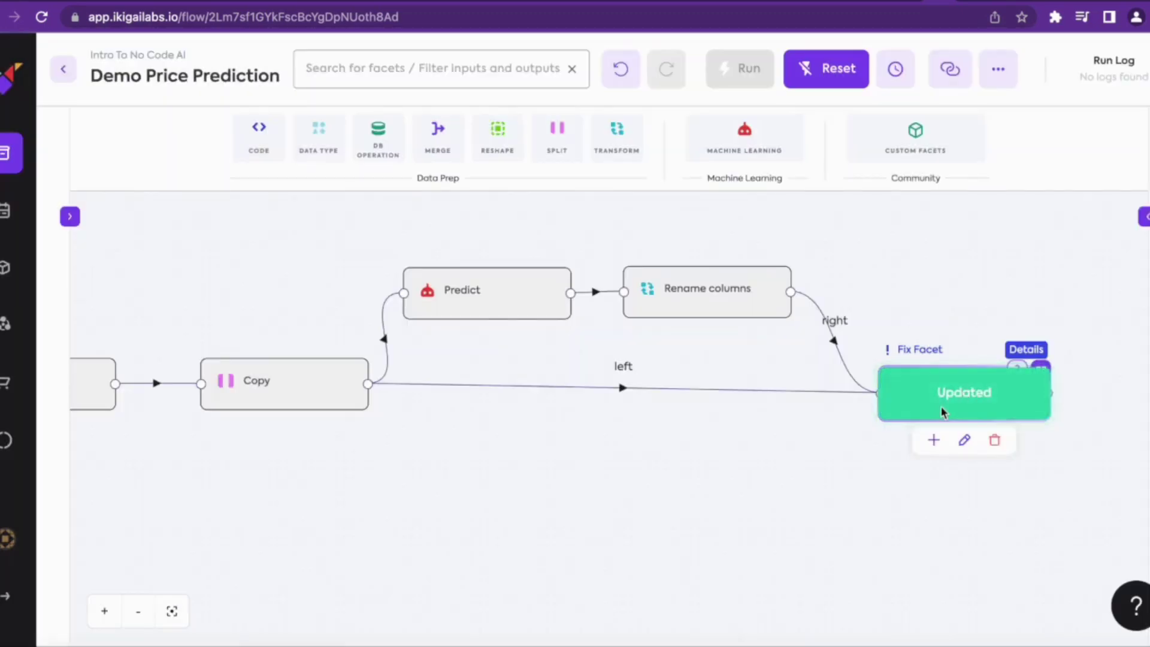
Step: Add an Exported facet after Join that saves the csv dataset 'Predictions Output'
text(export)
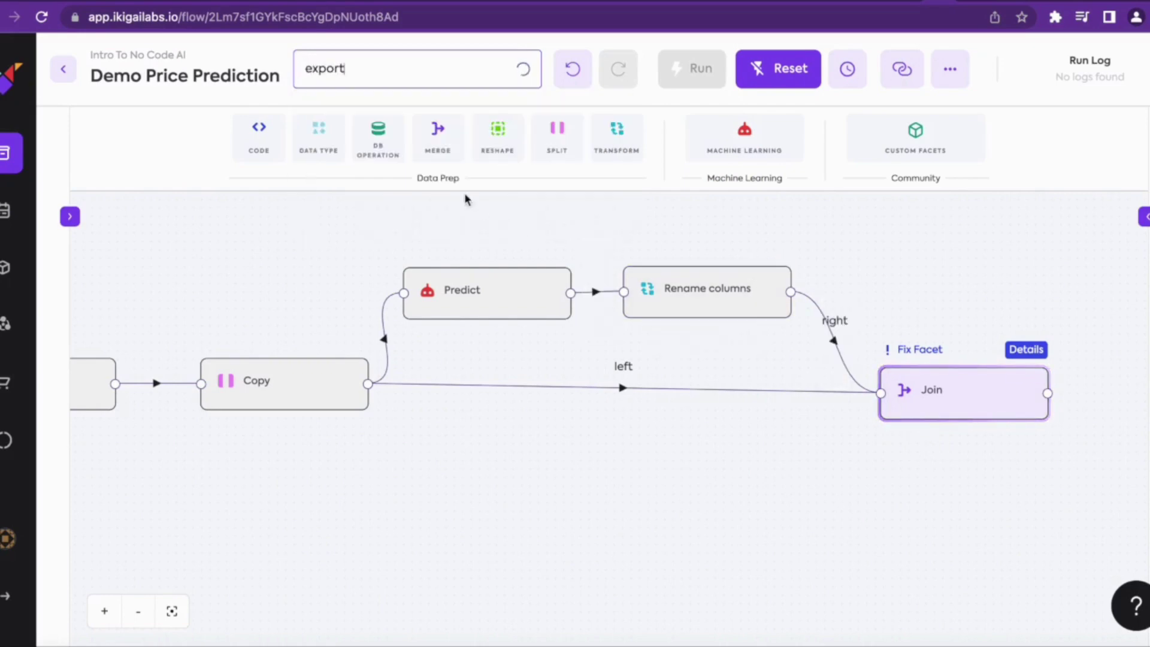
click(423, 141)
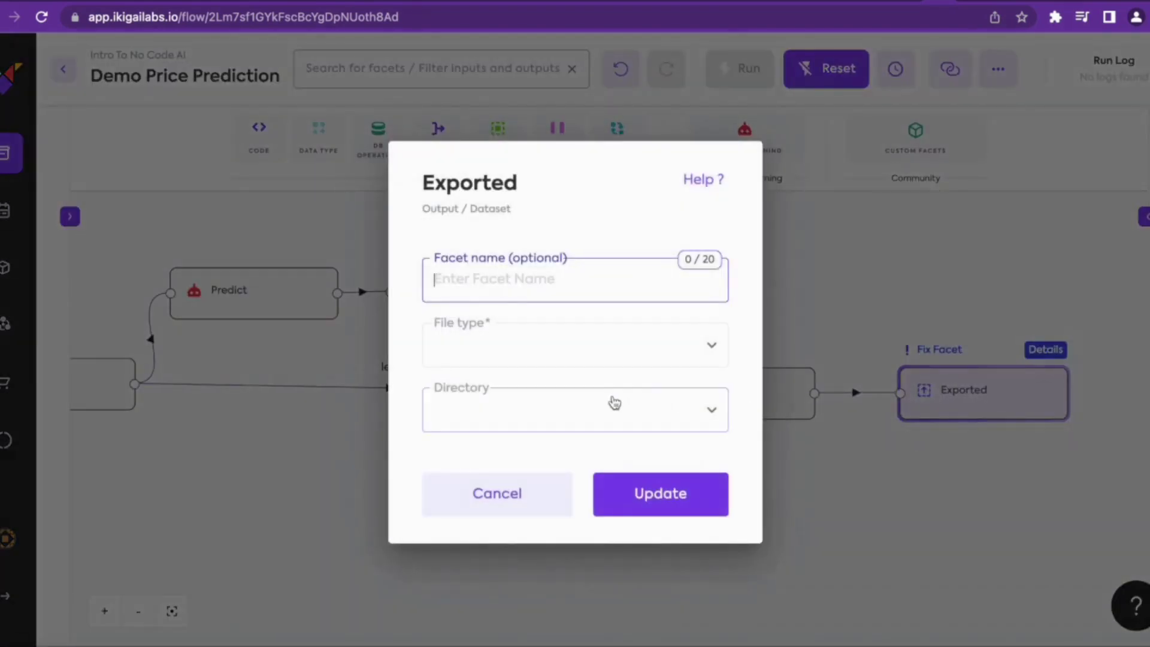
click(575, 345)
click(471, 385)
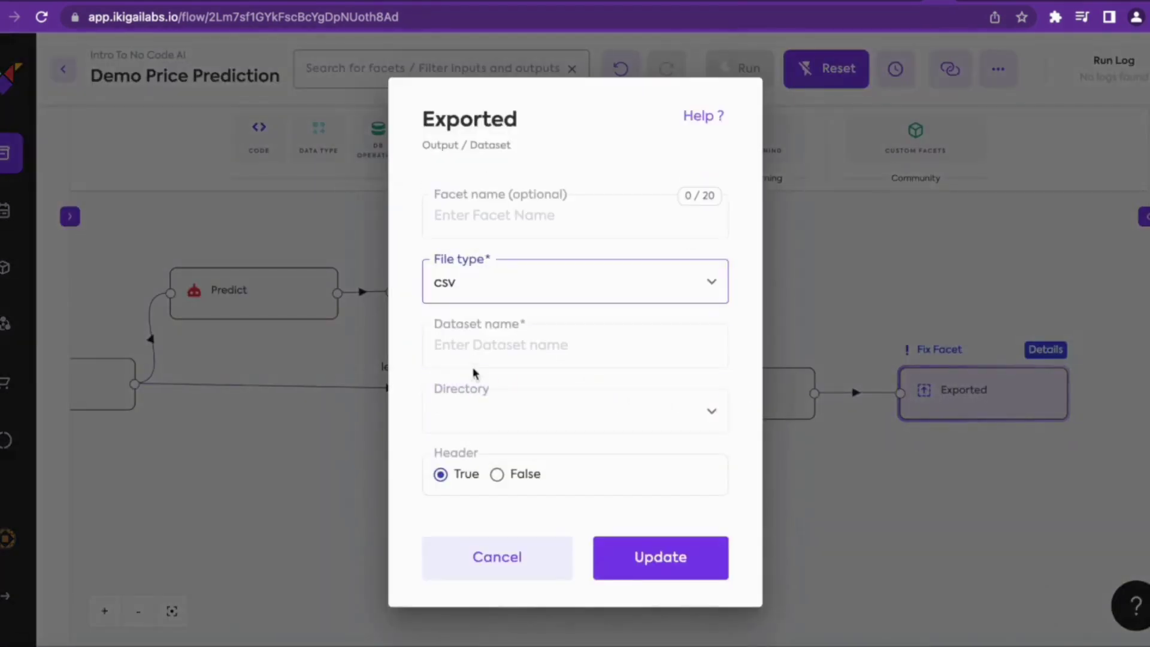
click(480, 354)
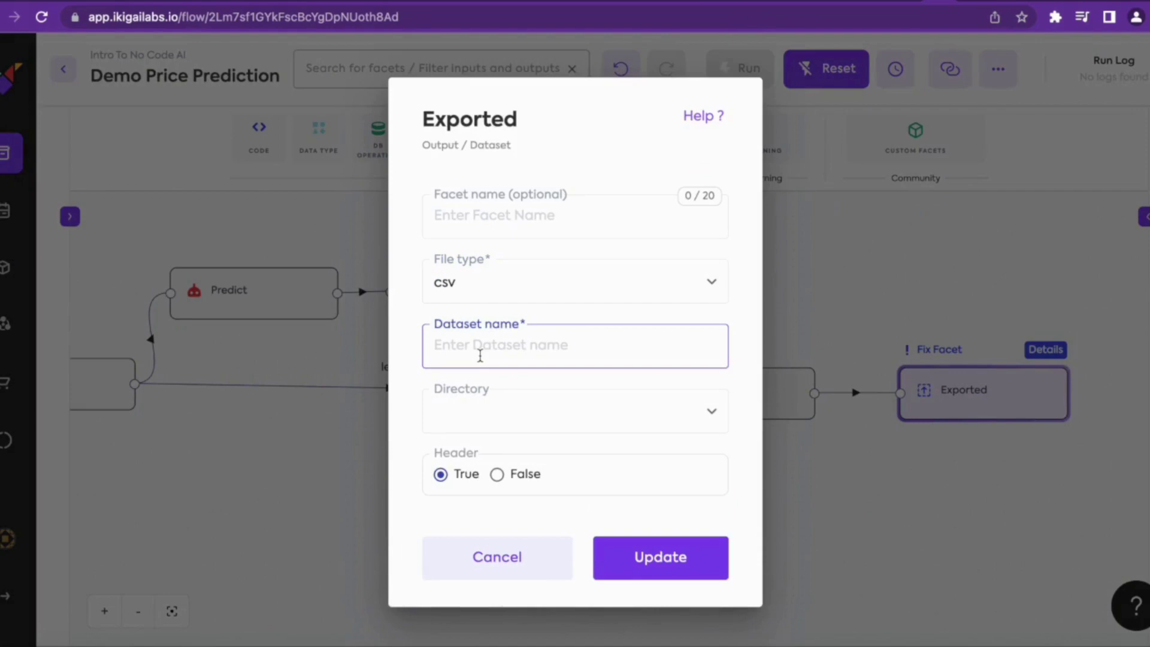
text(Predictions Output)
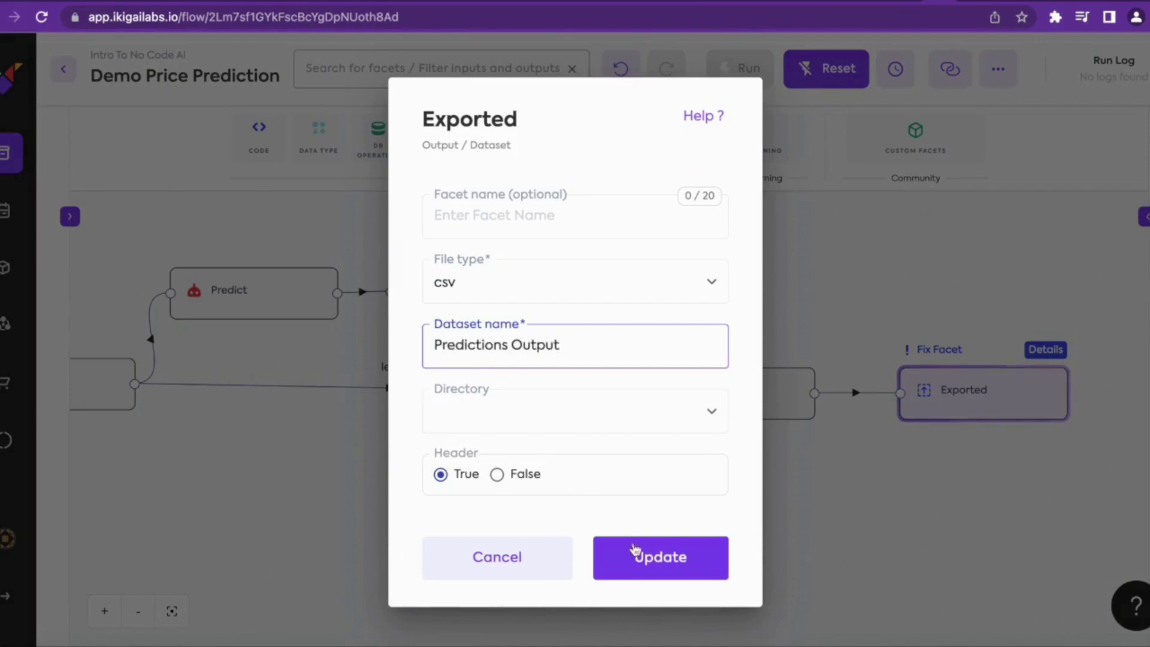
click(638, 551)
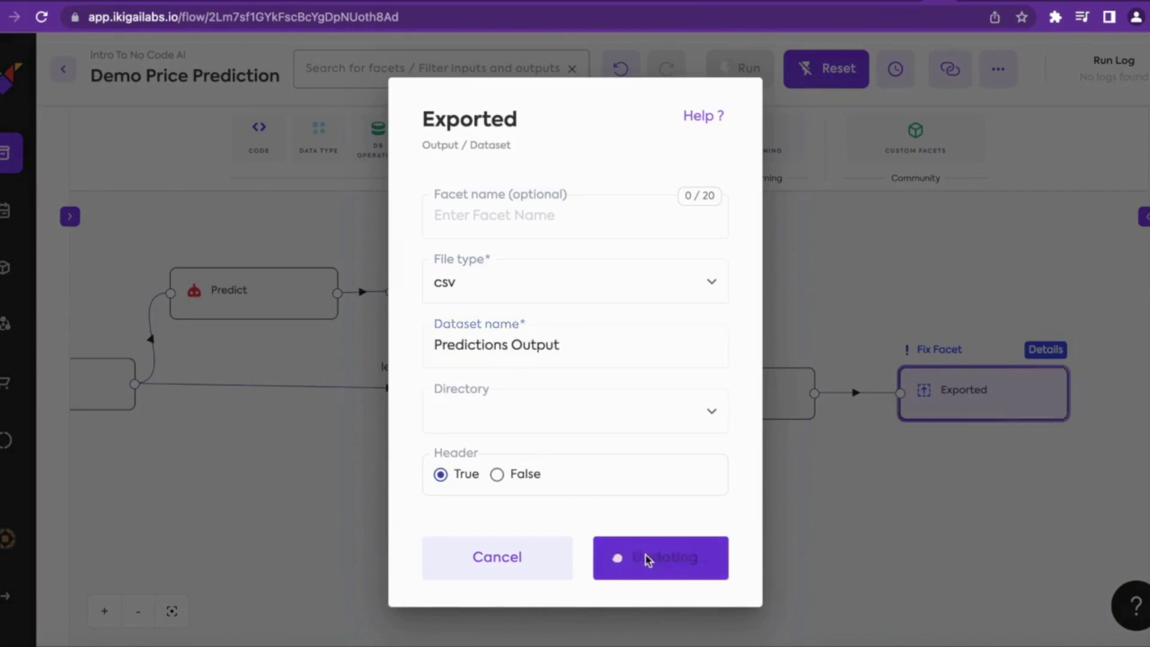
Step: Run the flow and follow it across the canvas until every facet through Exported shows Success
scroll(655, 527, down, 5)
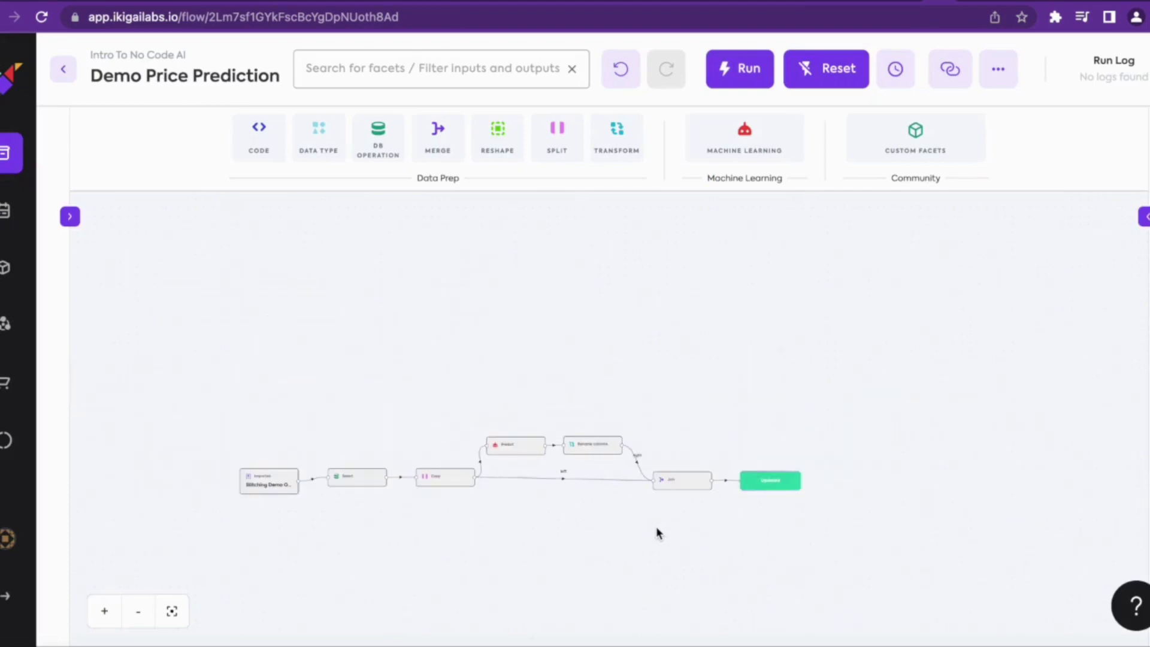
click(740, 69)
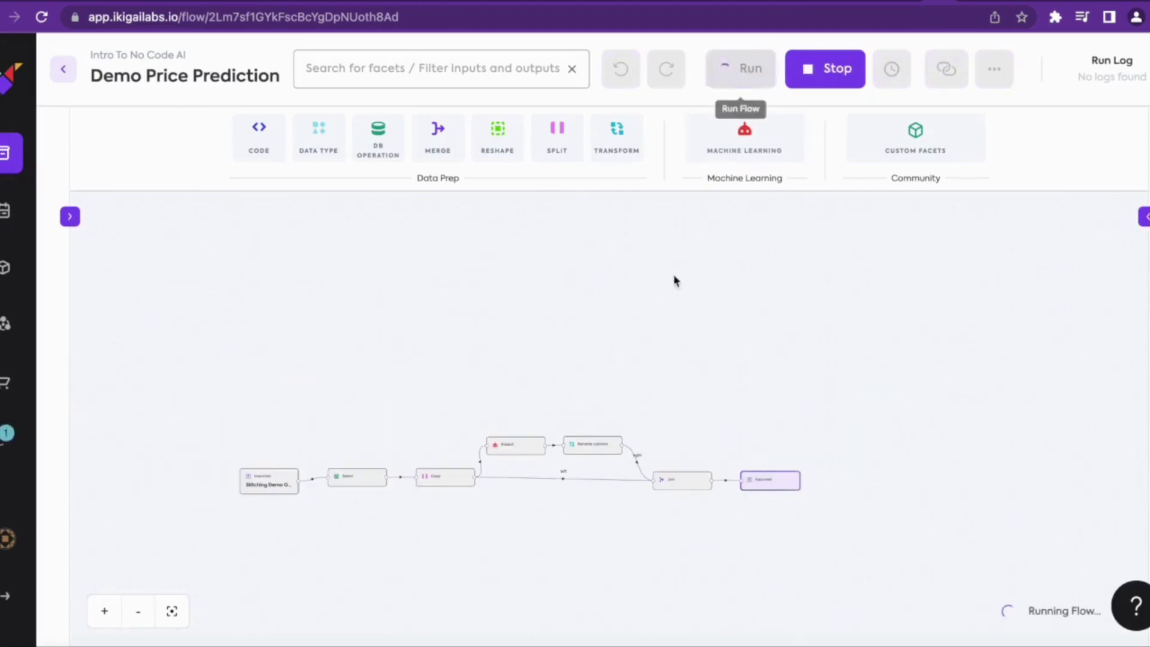
scroll(619, 368, up, 5)
drag(598, 392, 647, 243)
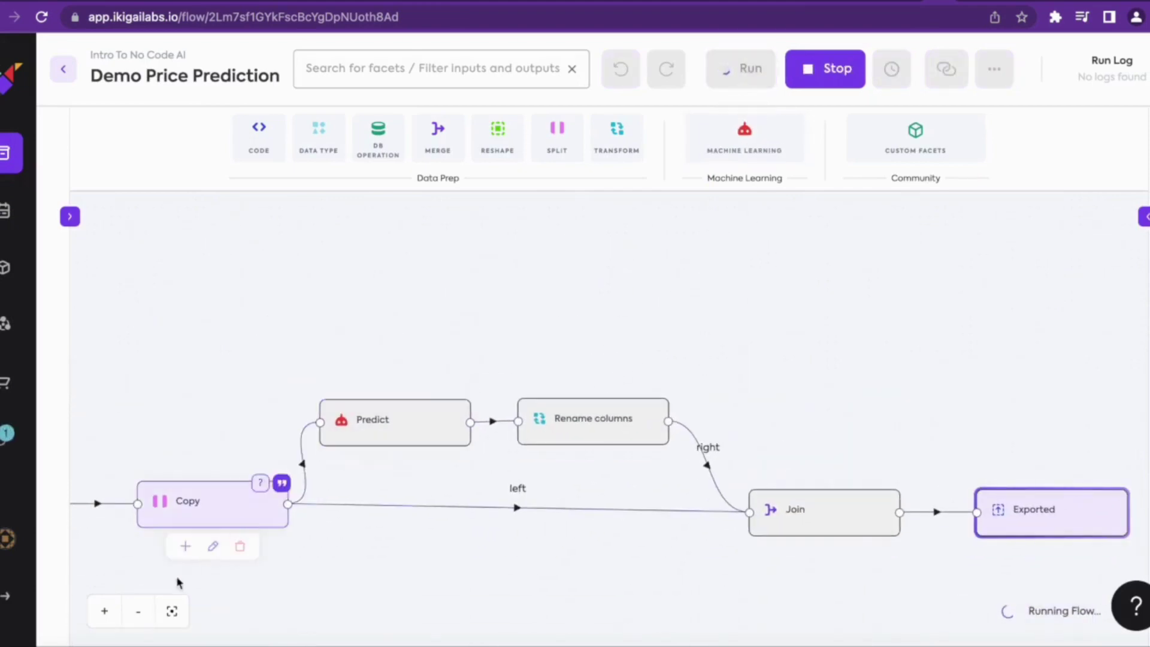
click(138, 610)
drag(353, 566, 586, 513)
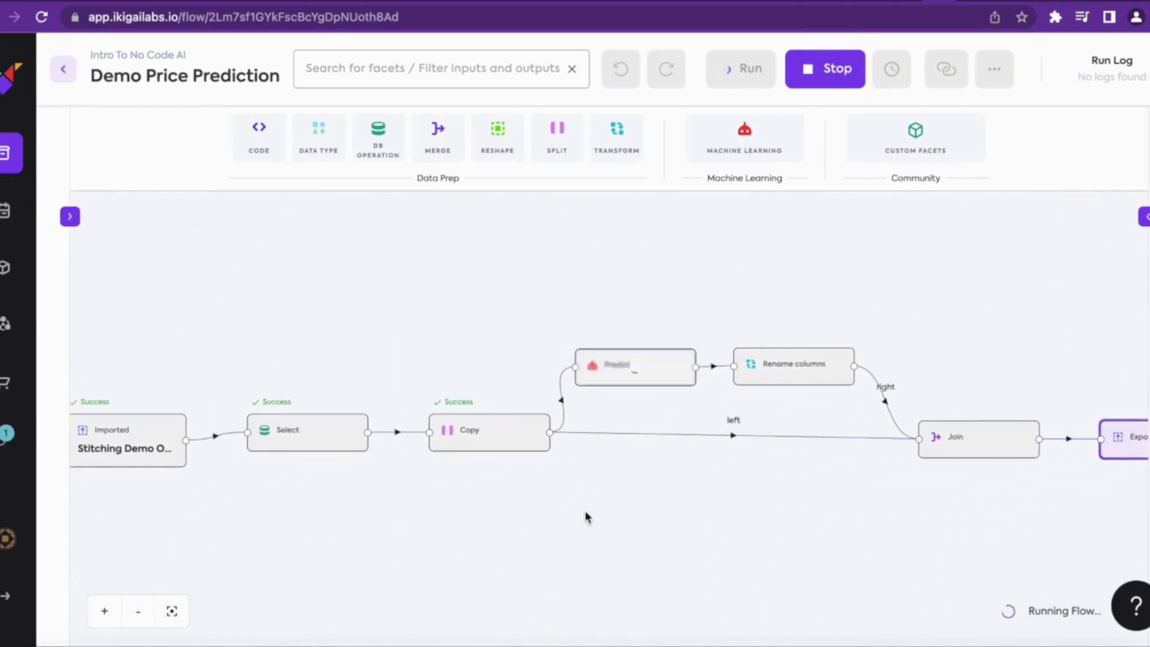
drag(759, 543, 737, 539)
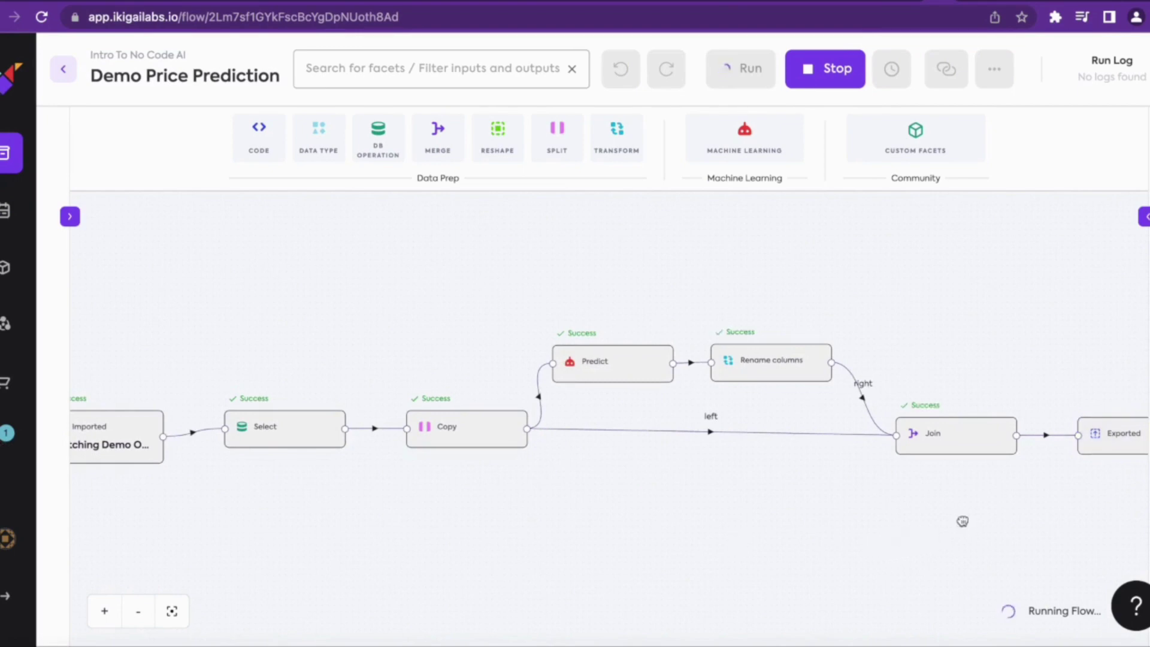
drag(962, 521, 929, 517)
mouse_move(1123, 429)
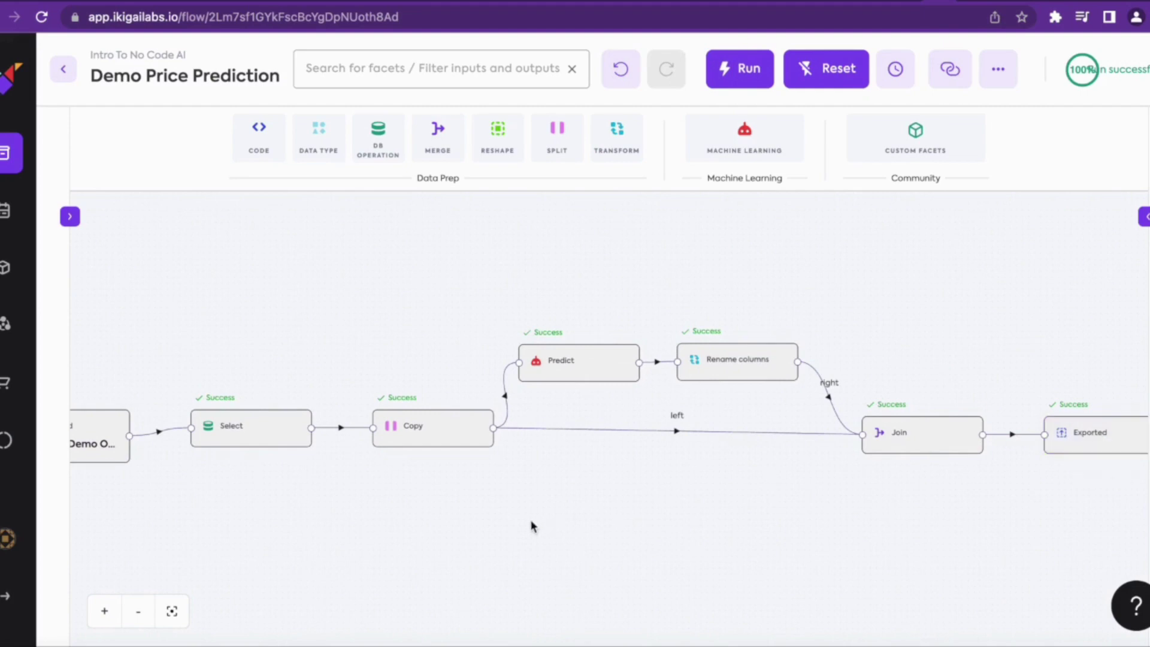
Step: Peek the Join-to-Exported link and scroll the preview comparing Predictions with MEDV, AGE, RM, LSTAT
mouse_move(989, 431)
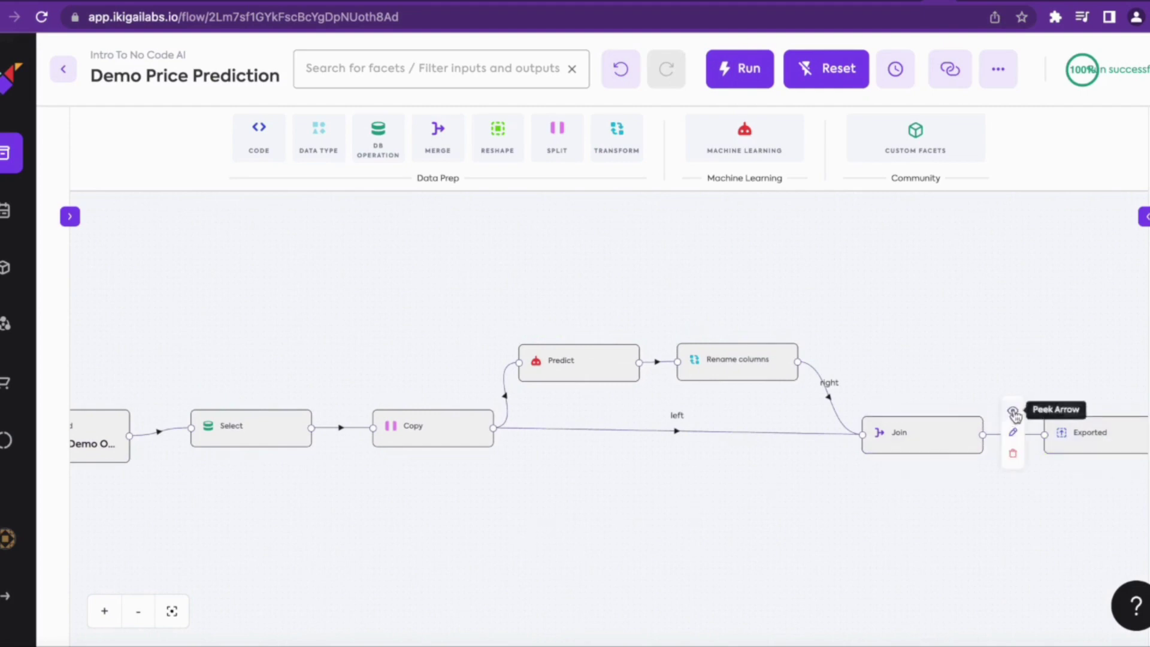
click(1012, 412)
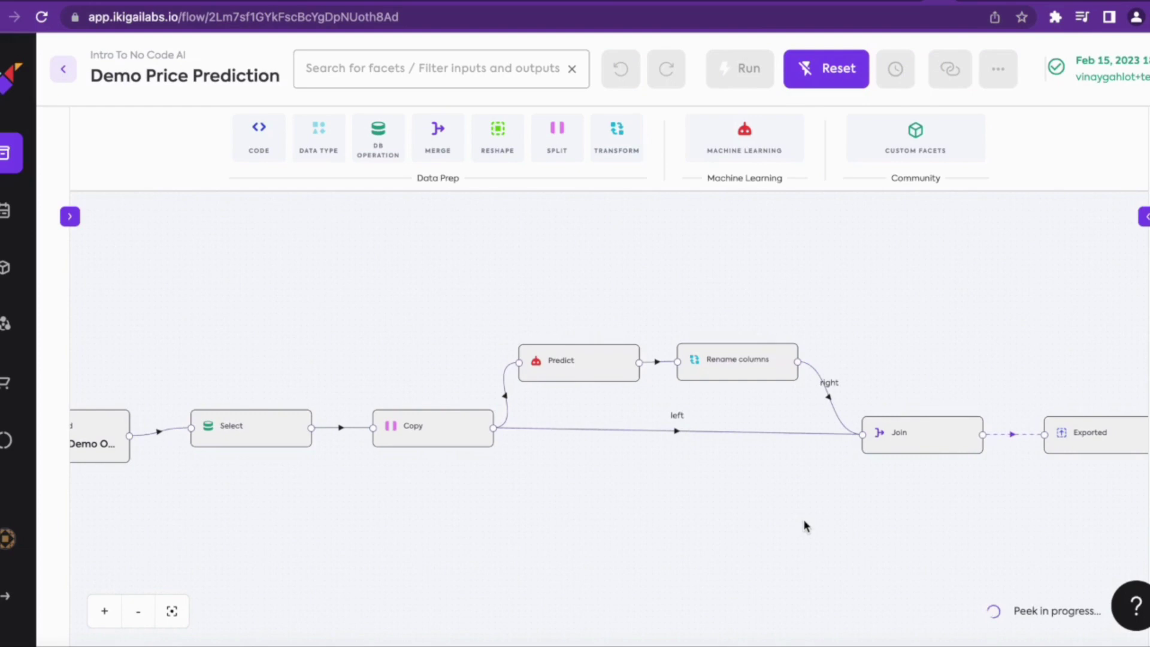
scroll(847, 548, down, 2)
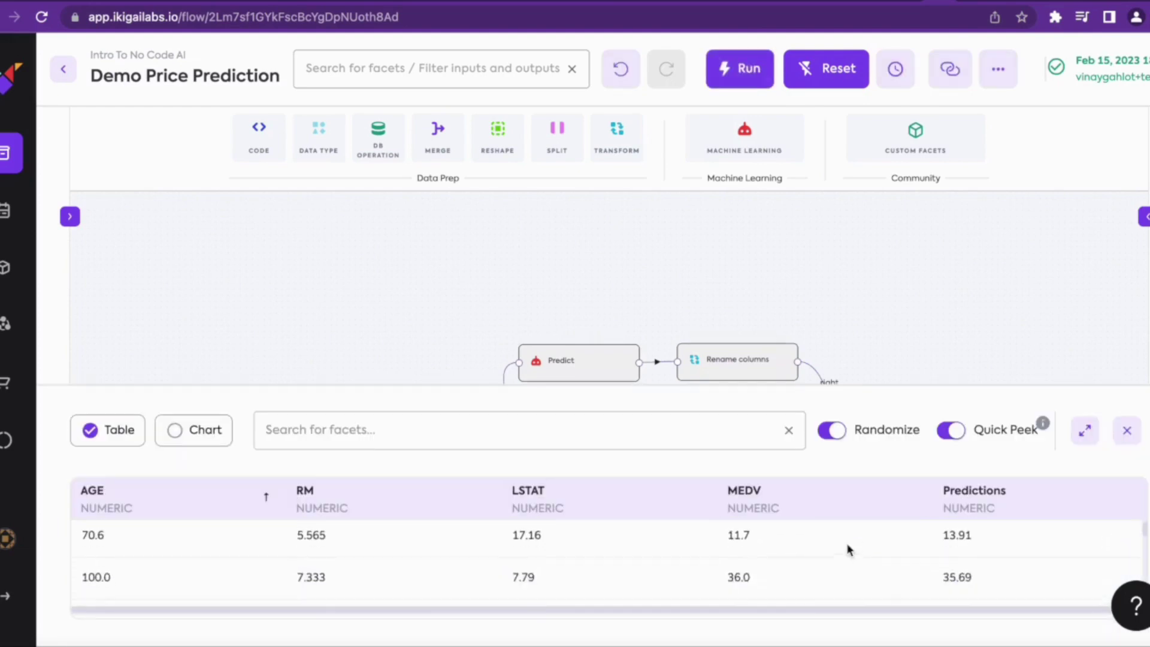
scroll(847, 549, down, 3)
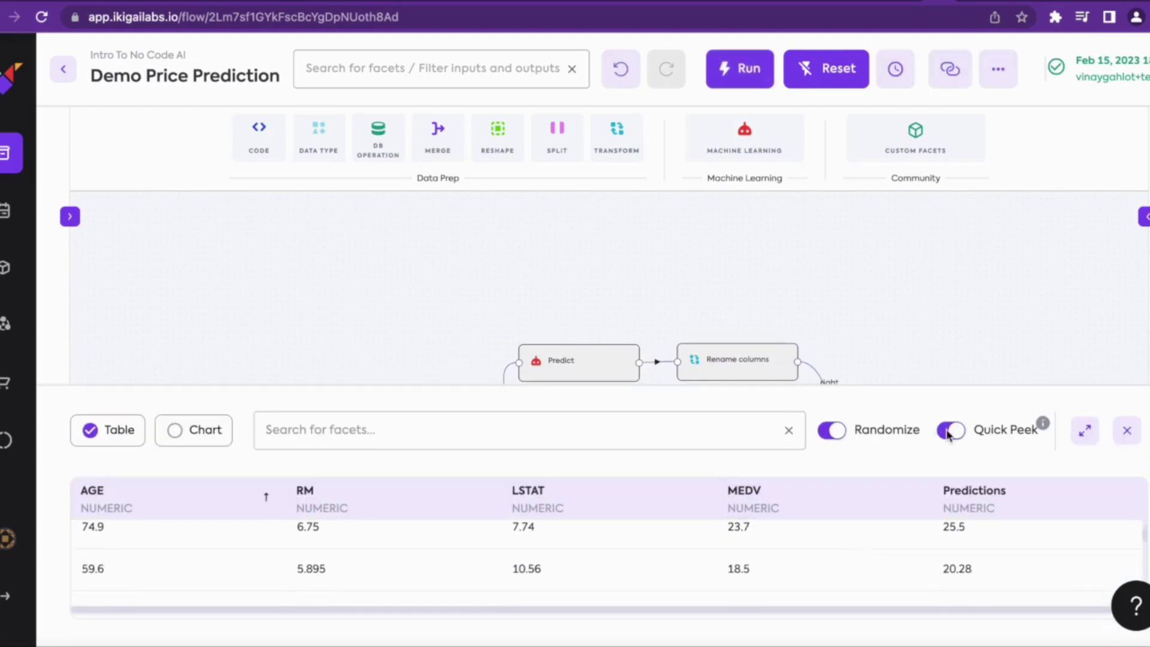